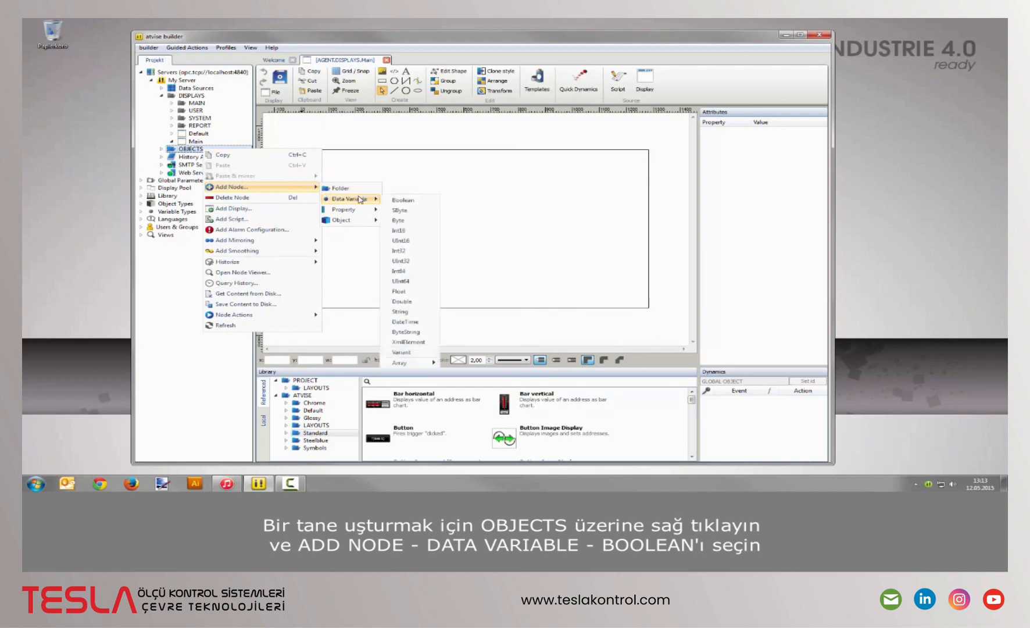
- Add a Boolean data variable node named bool1 under OBJECTS
left_click(402, 200)
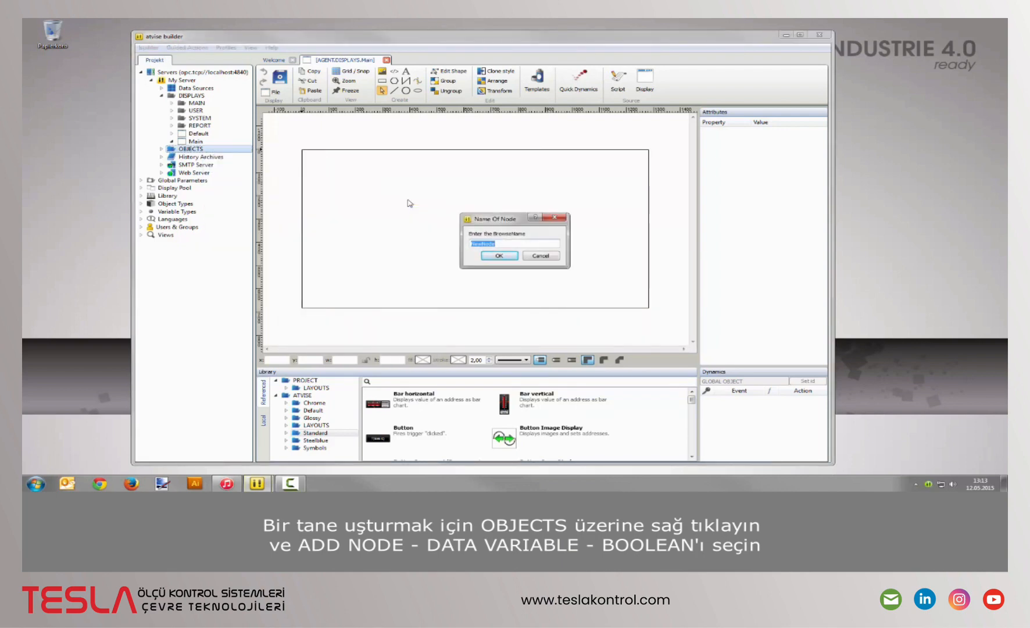
type("bool1")
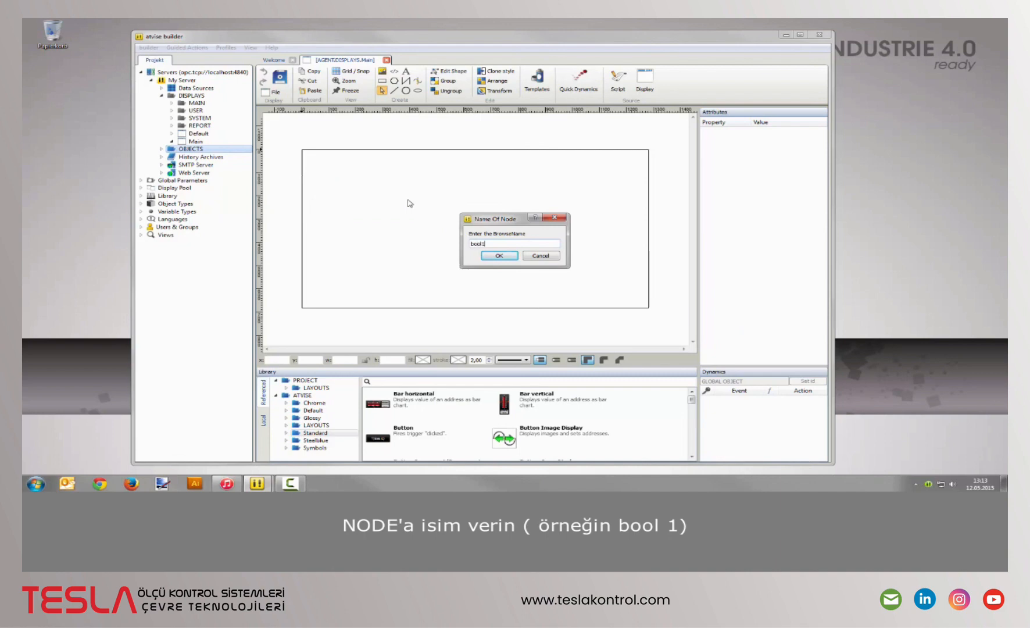
left_click(491, 256)
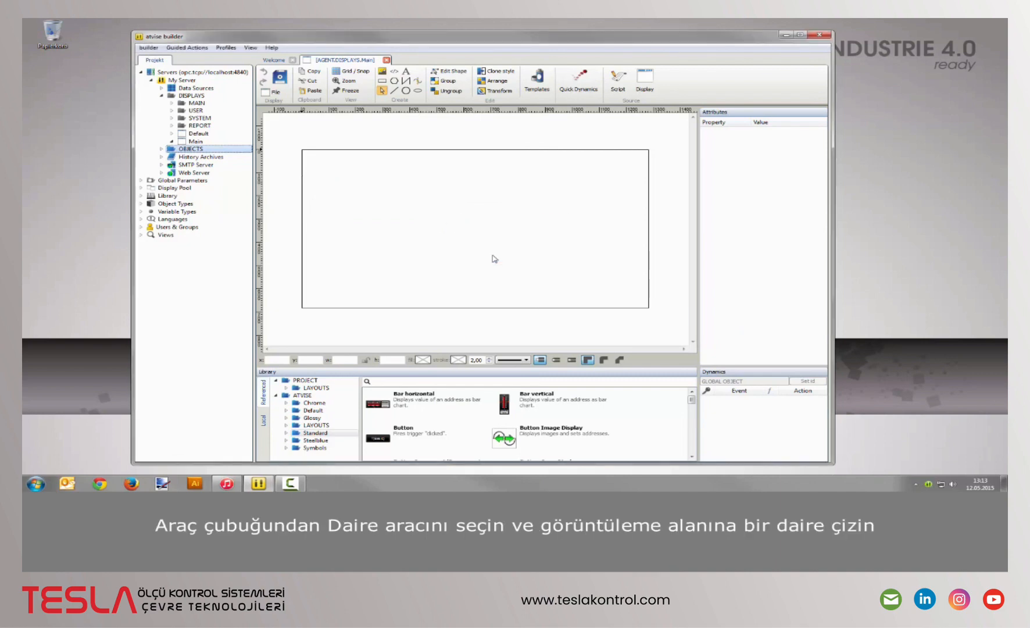
- Draw a circle about 298 units wide on the Main display and start a simple dynamic for it with the access right set to None
left_click(405, 90)
left_click_drag(409, 226, 437, 247)
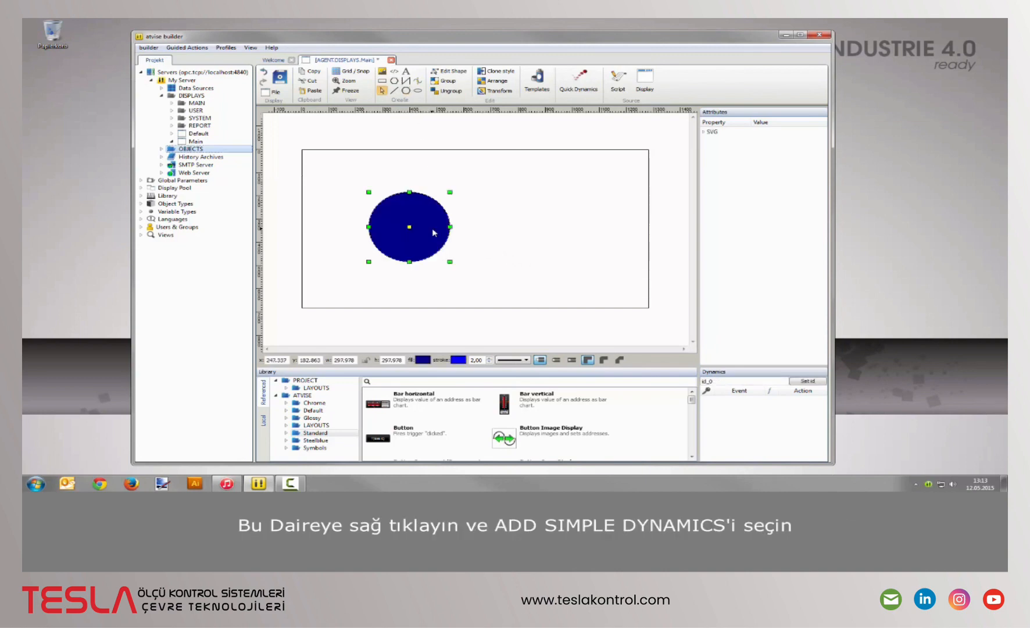
right_click(433, 232)
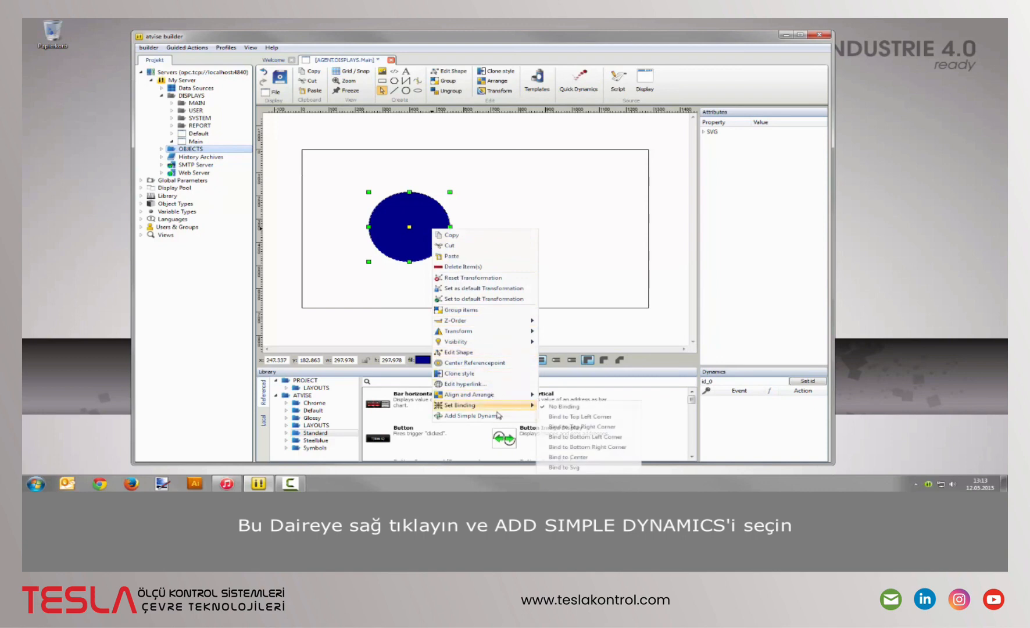
left_click(472, 416)
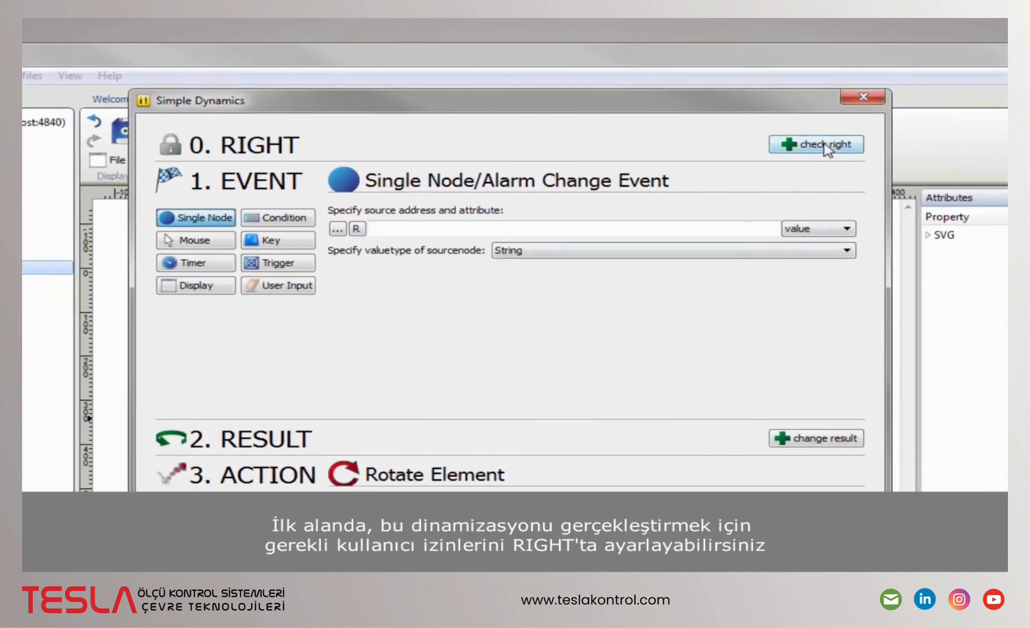
left_click(827, 147)
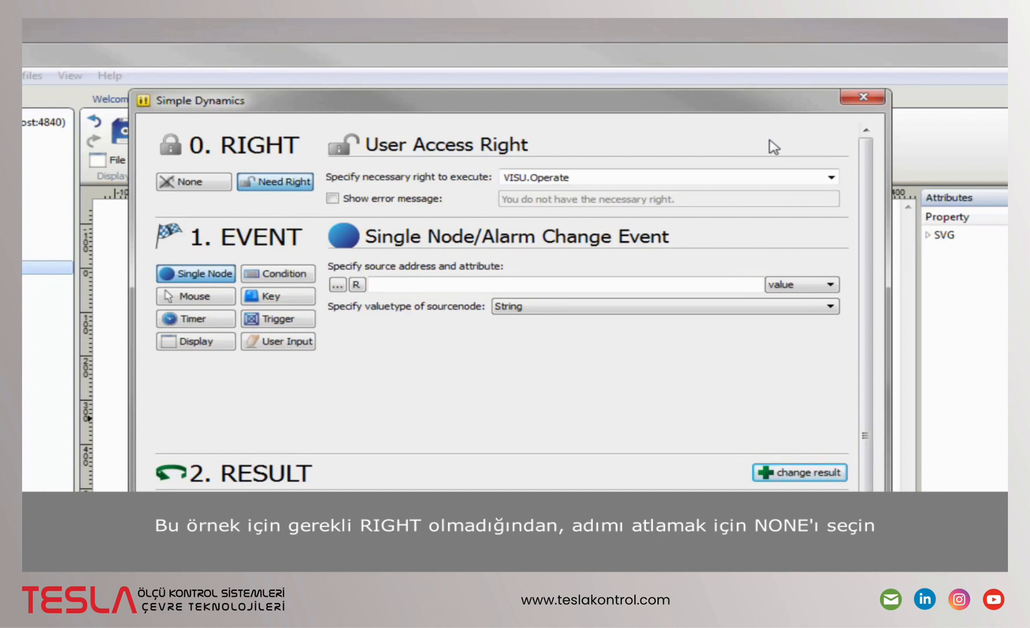
left_click(182, 185)
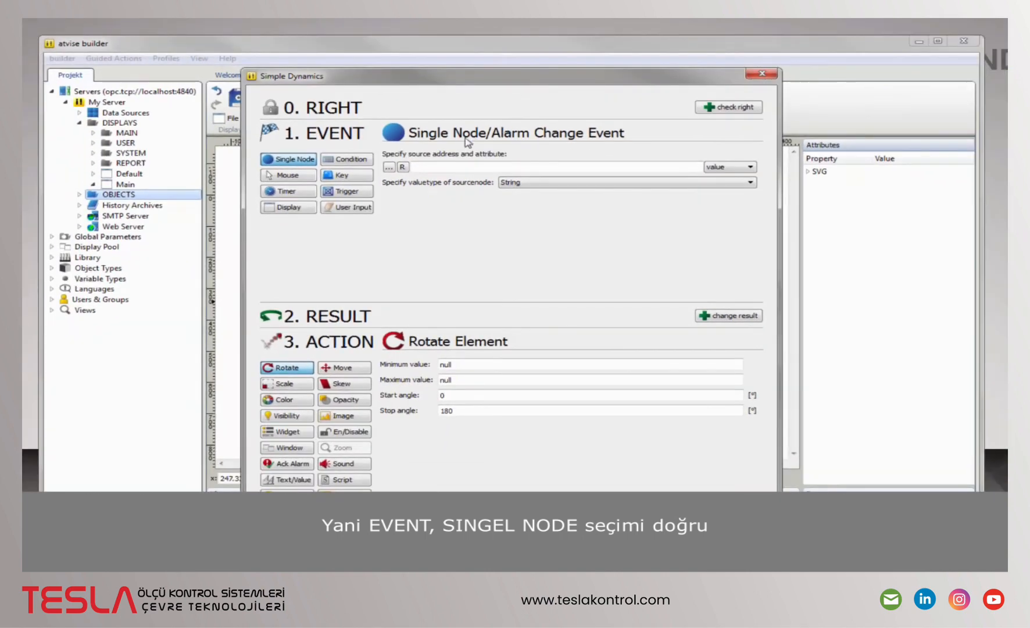
- Choose bool1 as the source node of the single-node event and set the result to None
left_click(388, 168)
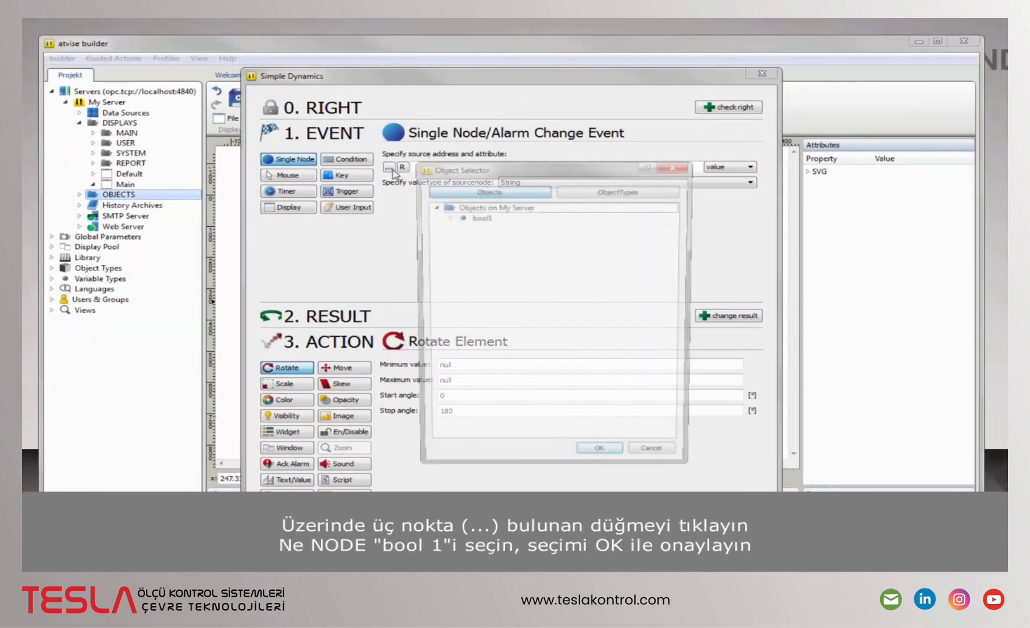
left_click(480, 217)
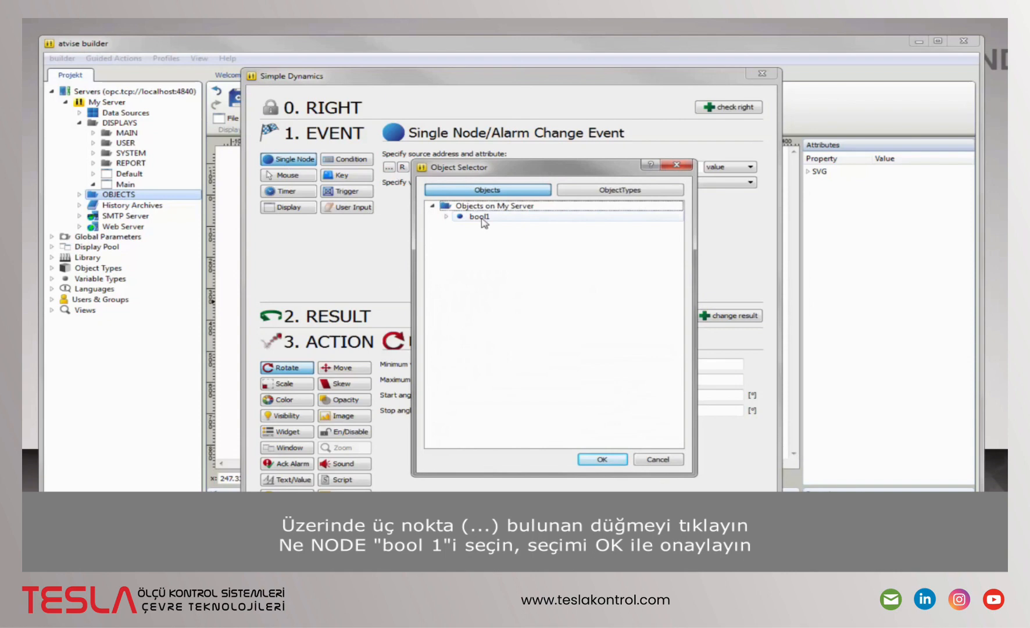
left_click(602, 459)
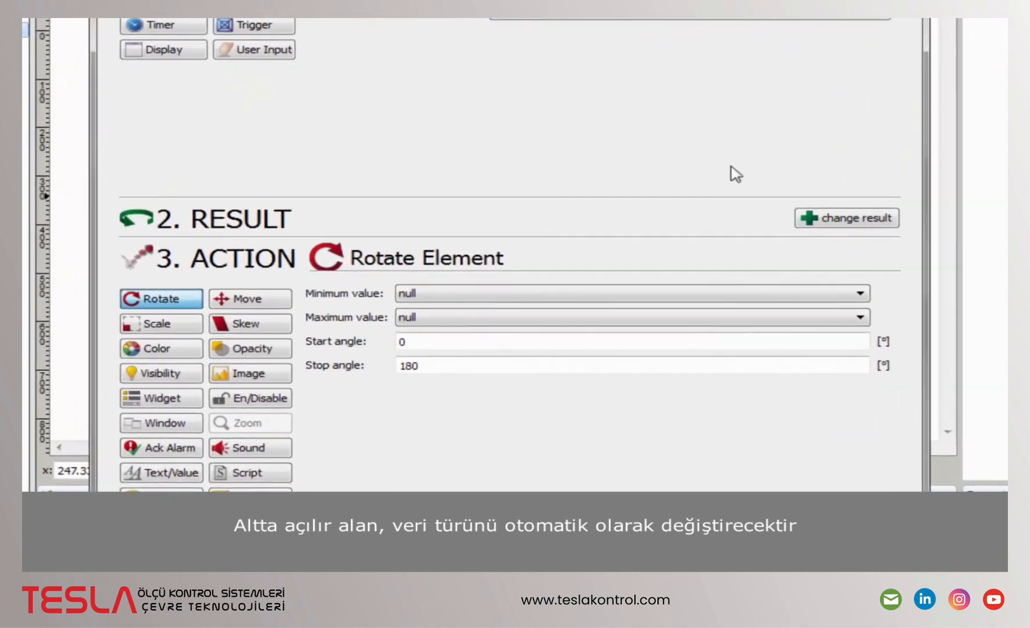
left_click(823, 221)
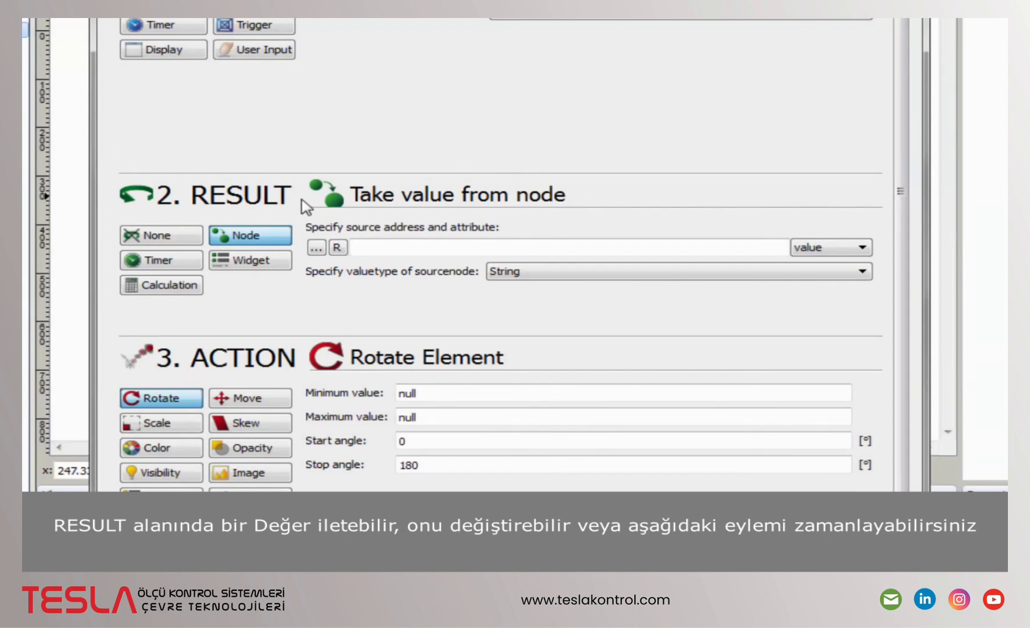
left_click(153, 236)
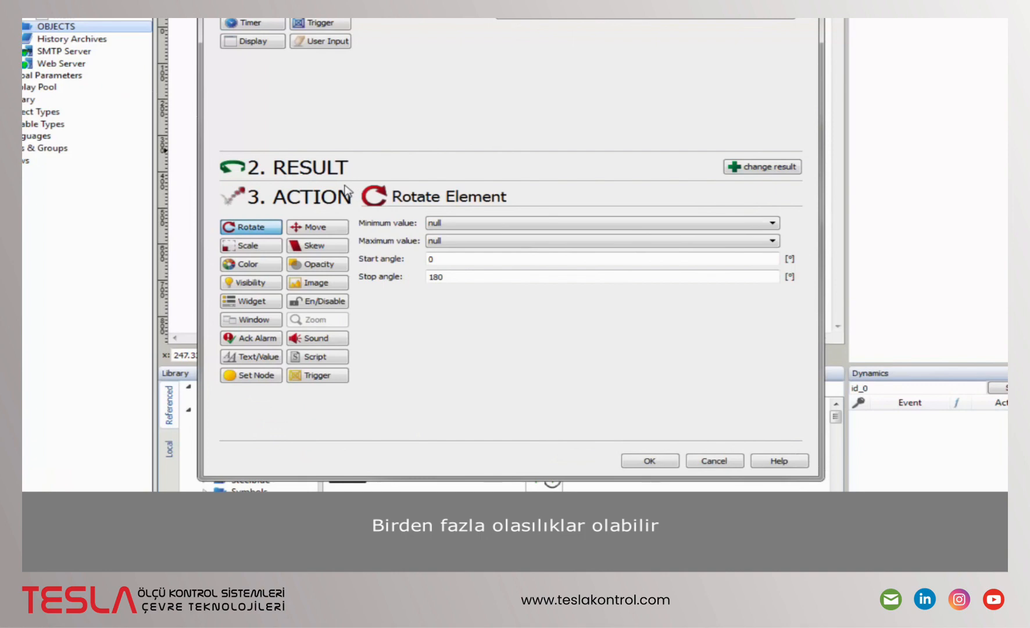
- Set the action to Color and assign green (0, 255, 127) to the Fill attribute for the value true
left_click(272, 265)
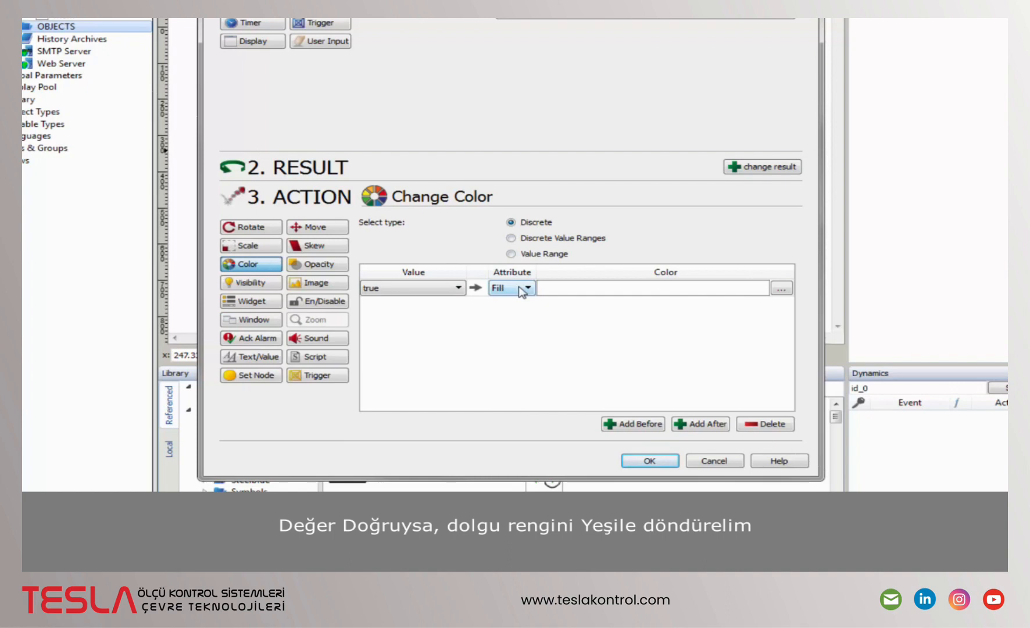
left_click(781, 289)
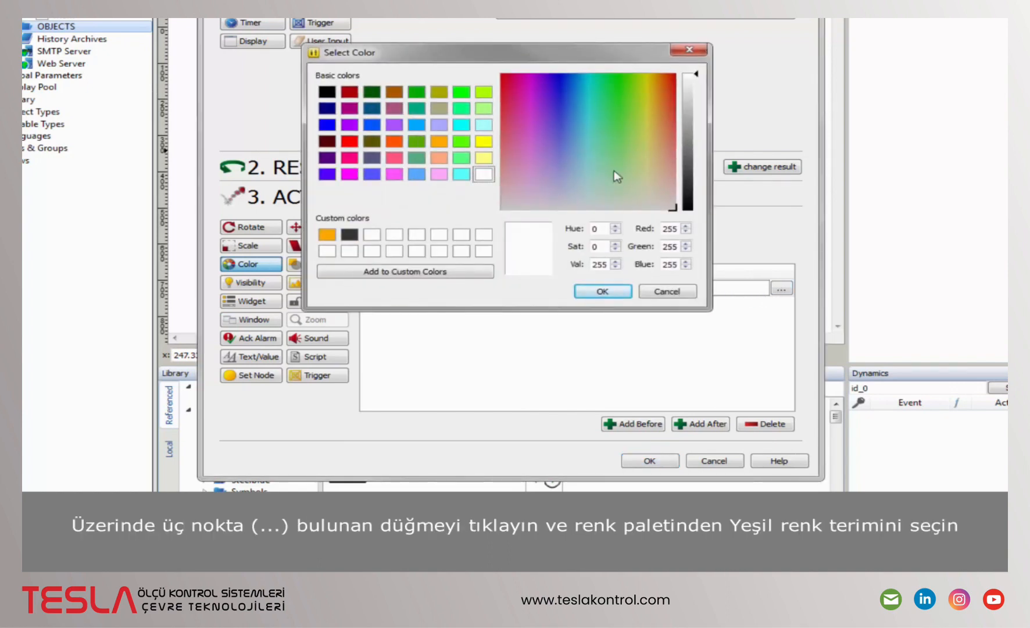
left_click(463, 109)
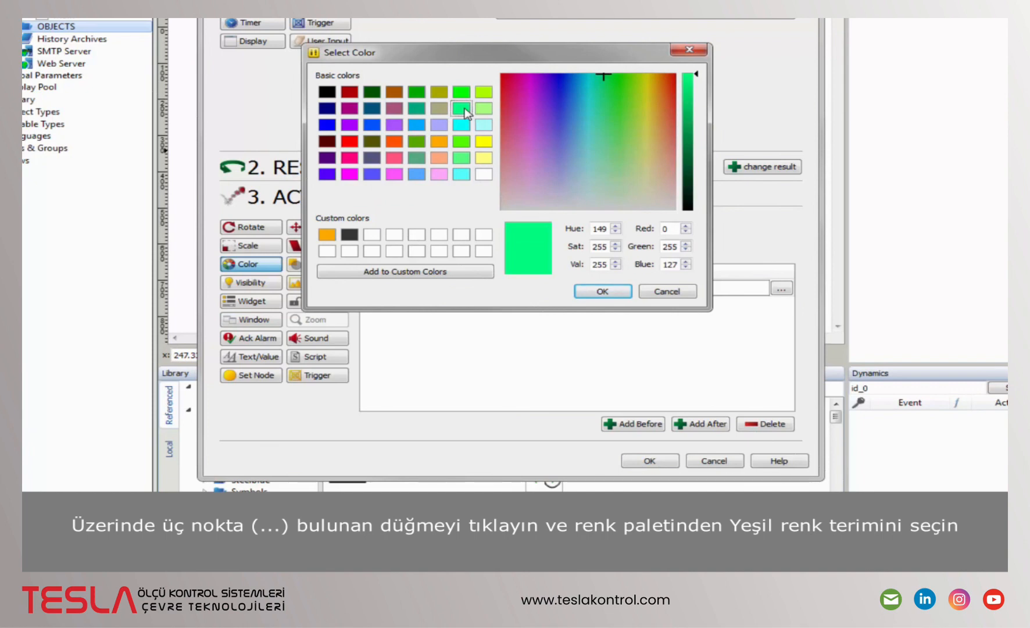
left_click(603, 291)
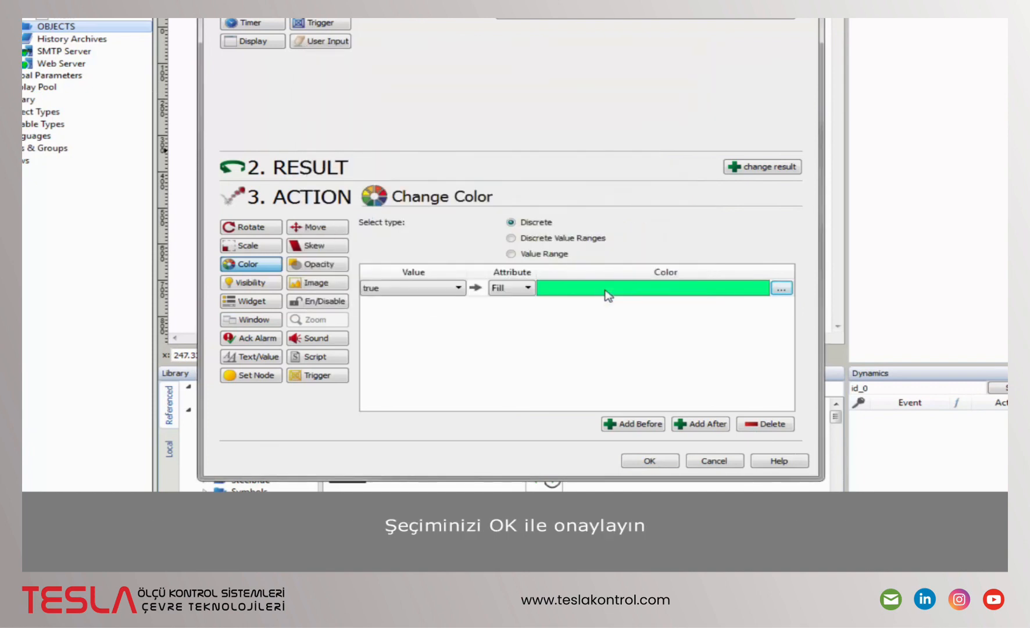
- Add a second color condition that fills the circle grey (173, 173, 173) for the value false, and accept the dynamic
left_click(695, 423)
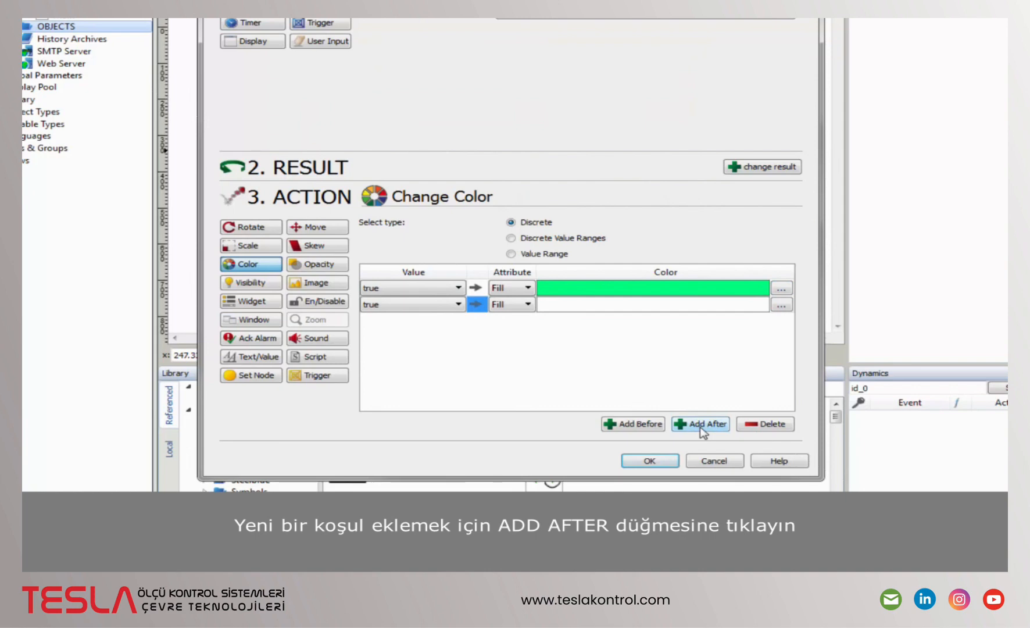
left_click(457, 307)
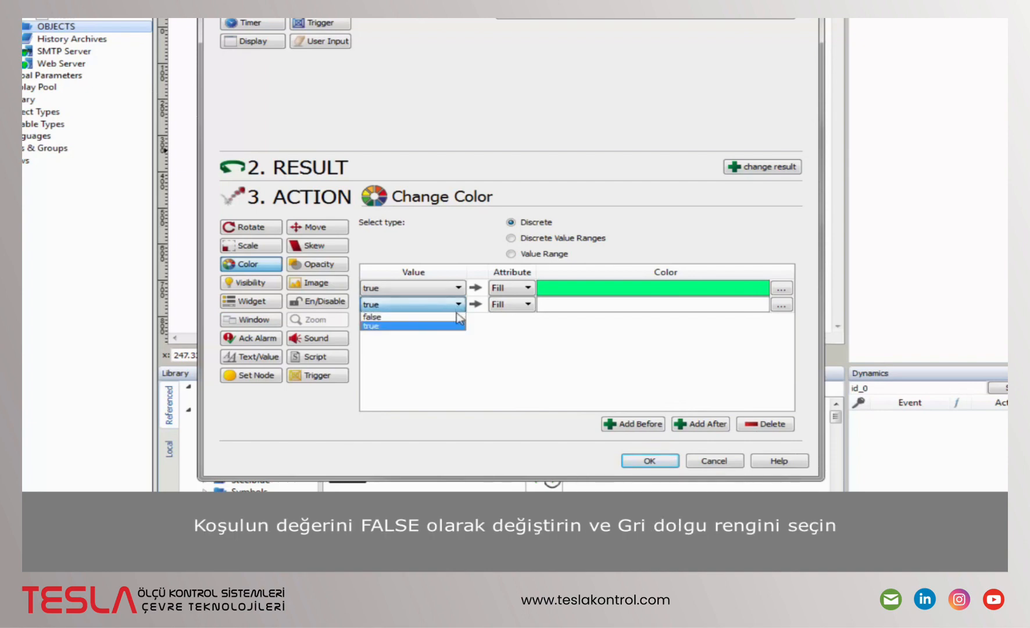
left_click(460, 316)
left_click(781, 305)
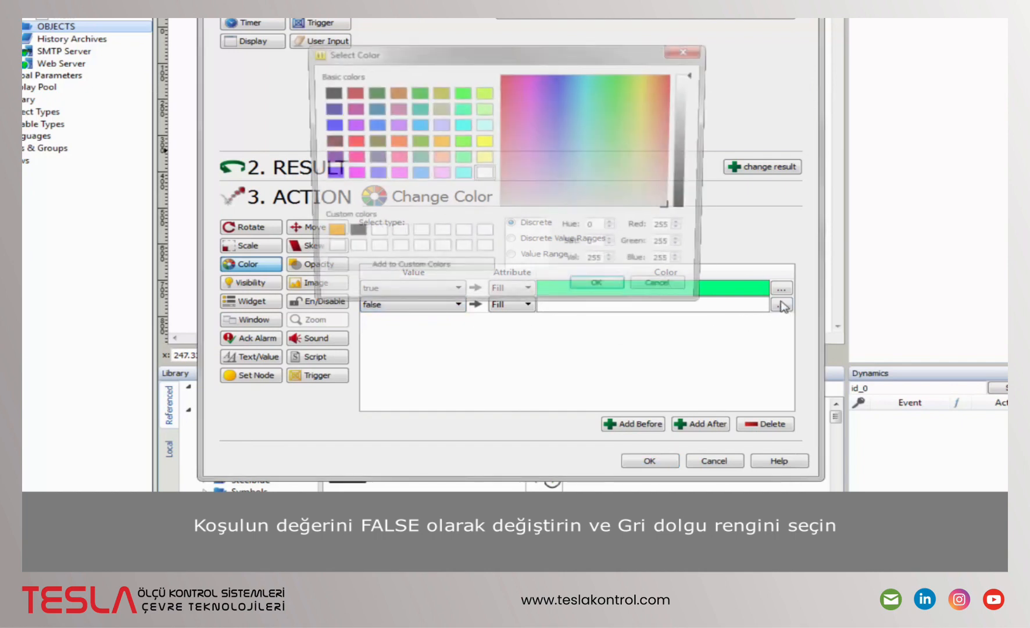
left_click_drag(690, 101, 691, 117)
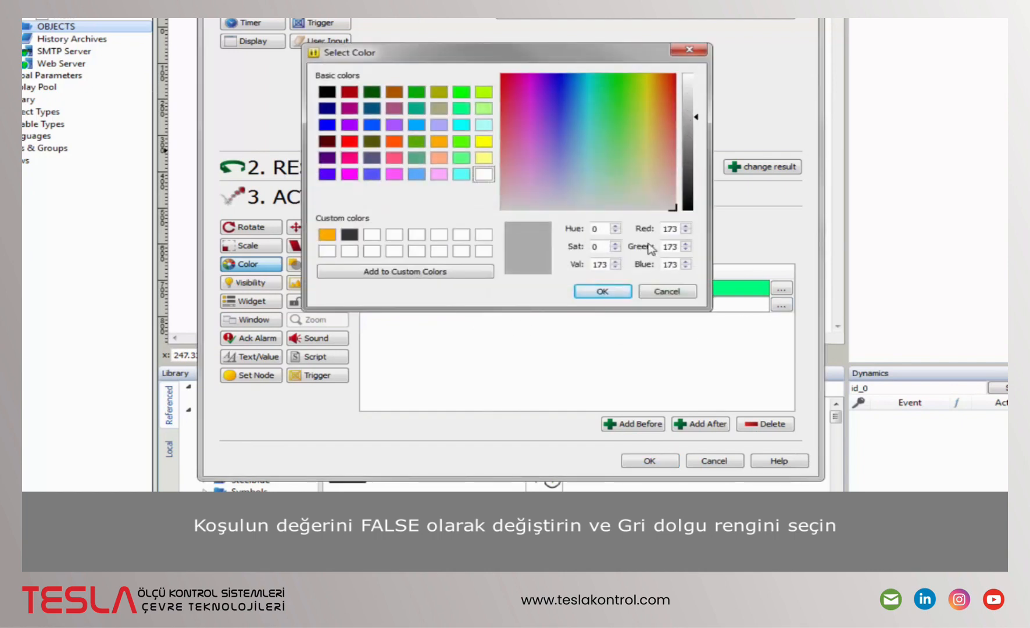
left_click(603, 291)
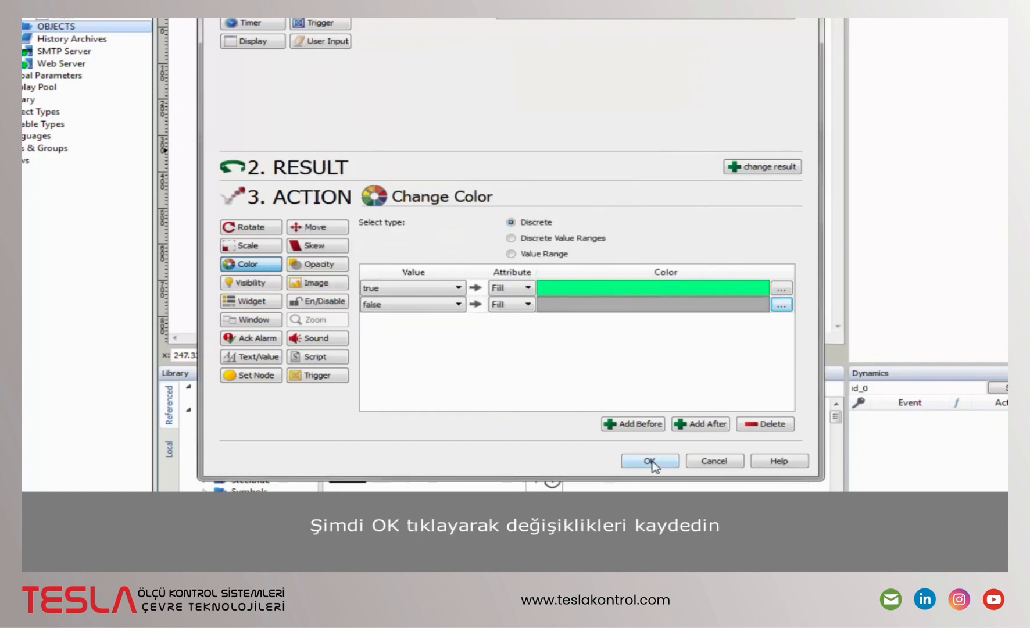
left_click(650, 461)
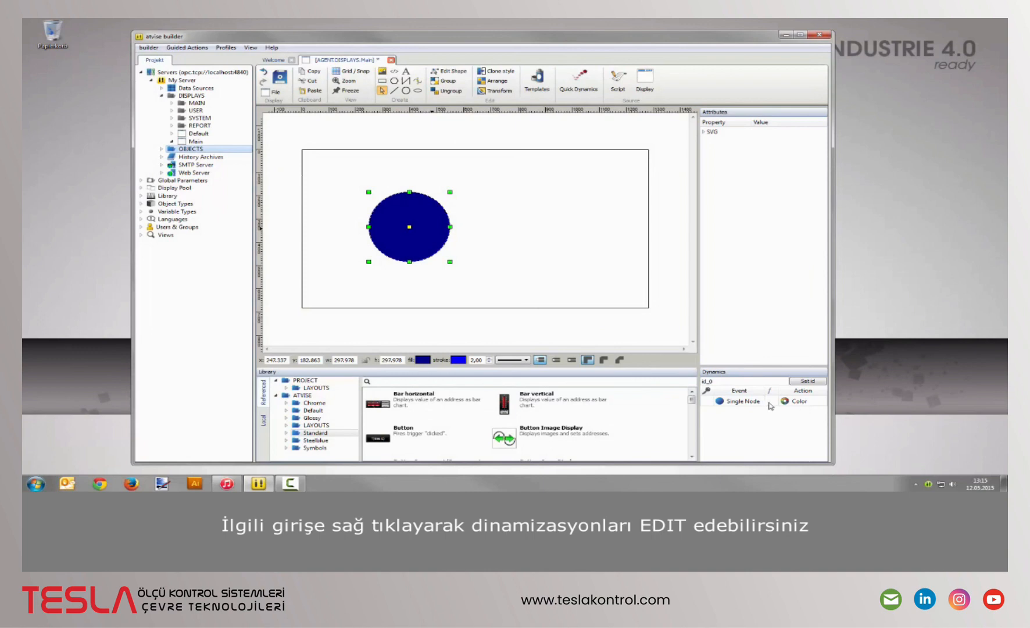
right_click(750, 401)
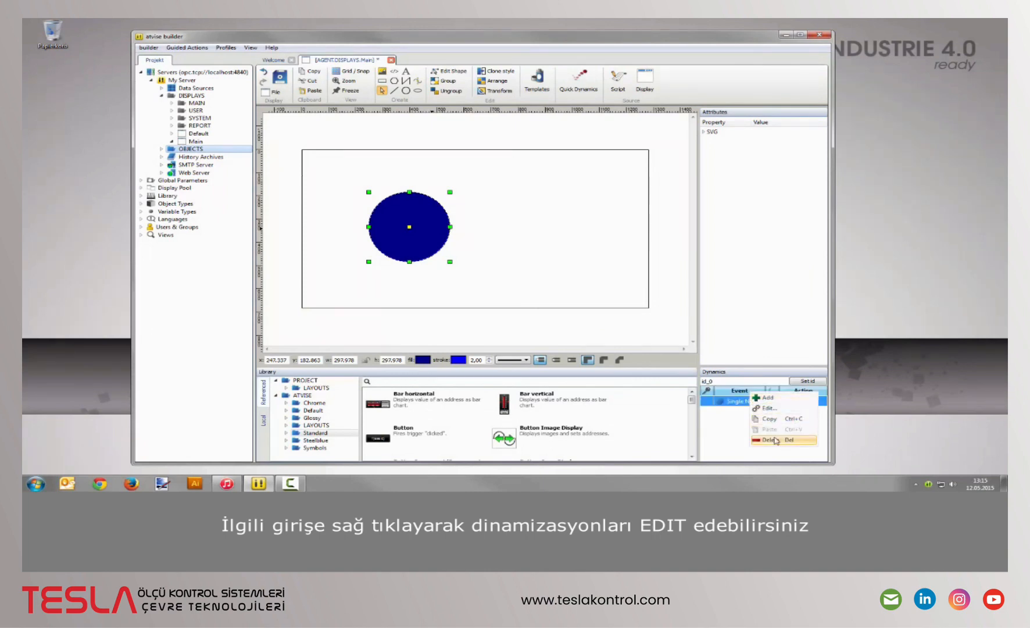
left_click(734, 415)
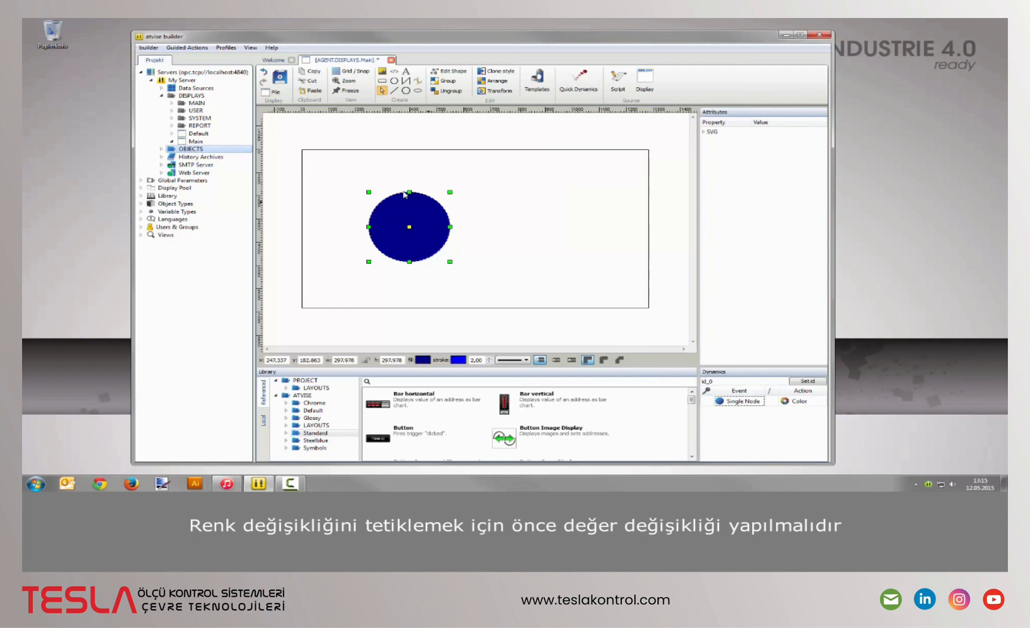
- Place the bool1 node from OBJECTS beside the circle as a switch button and save the display
left_click(162, 149)
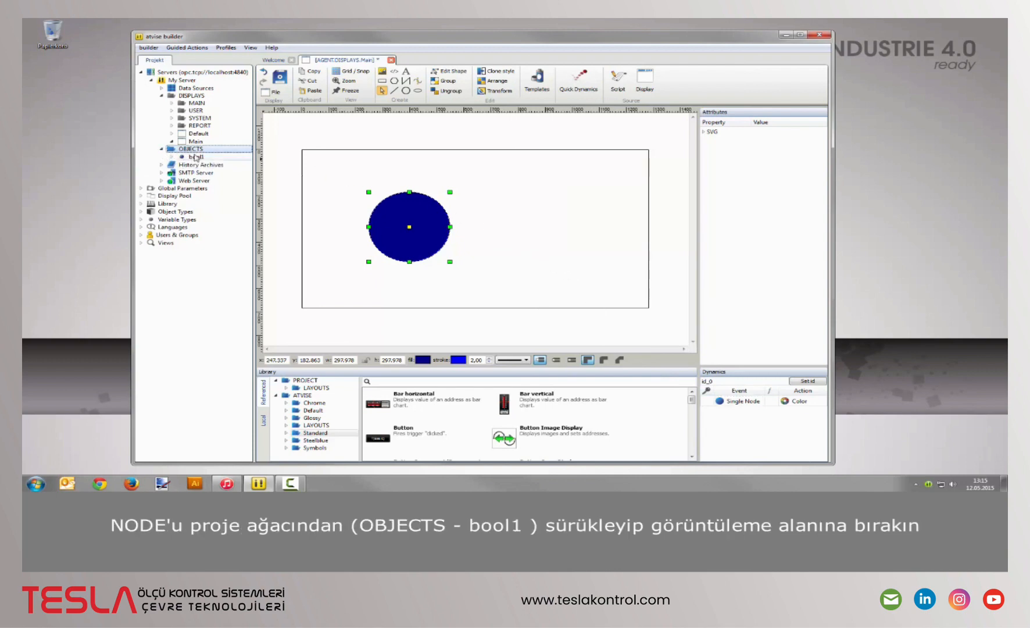
left_click_drag(196, 157, 495, 230)
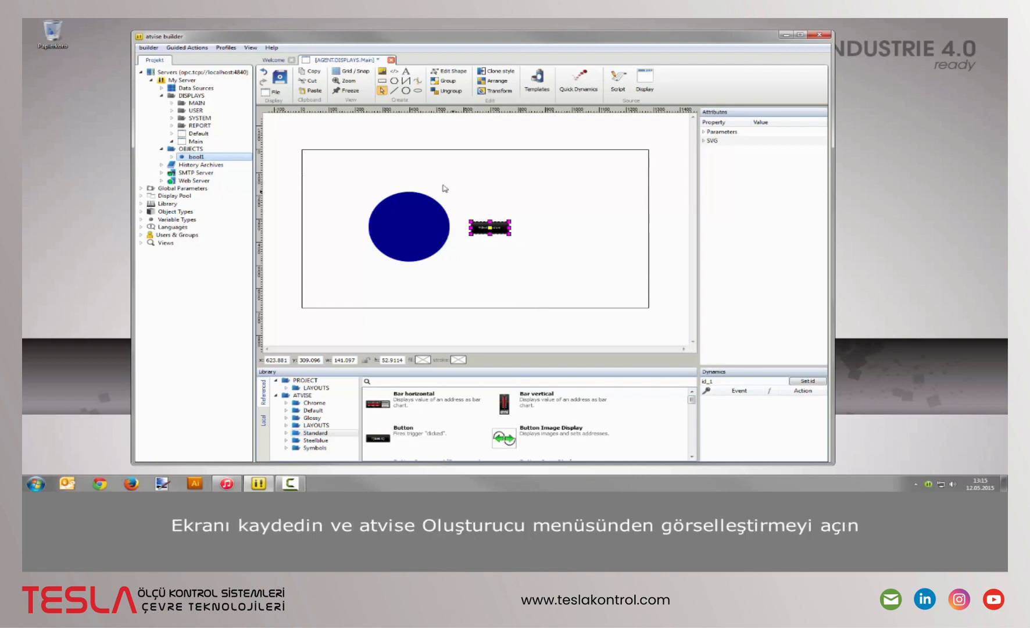
left_click(280, 78)
- Open the visualization of My Server in the web browser over http1 (80)
left_click(186, 48)
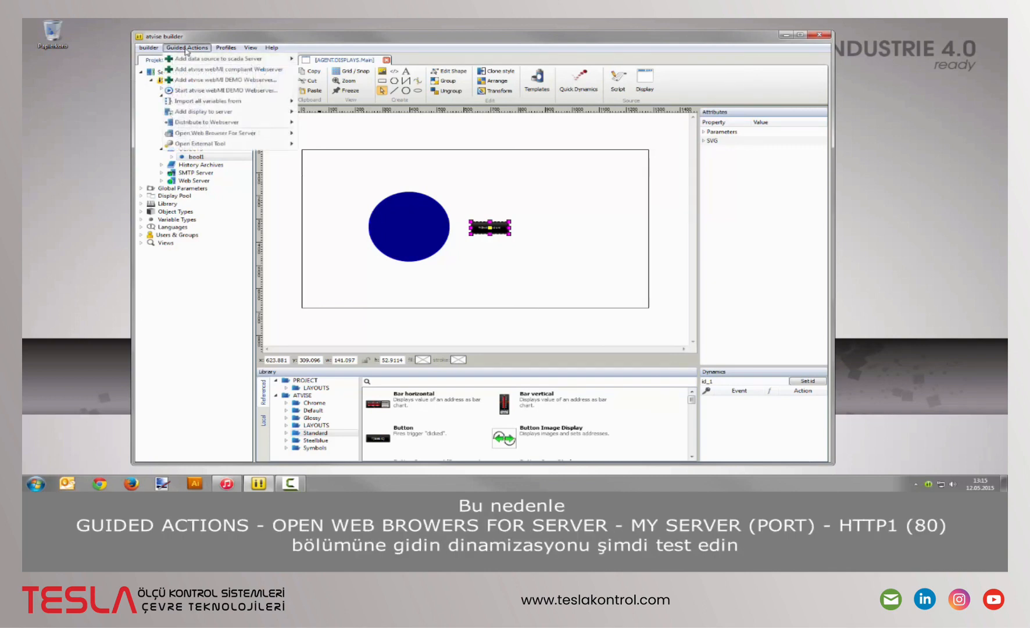
mouse_move(274, 136)
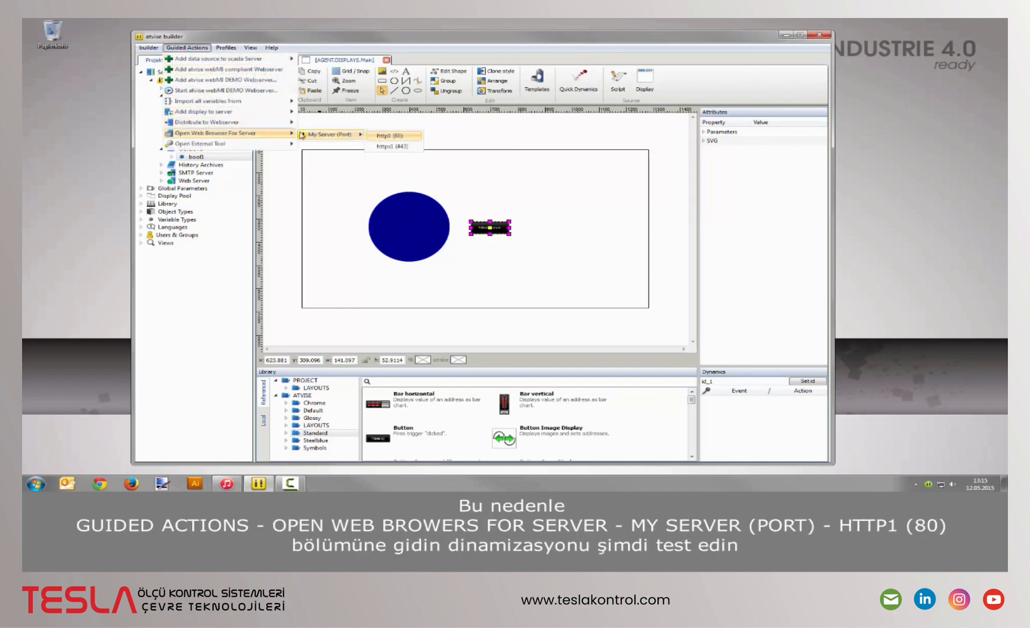
mouse_move(341, 137)
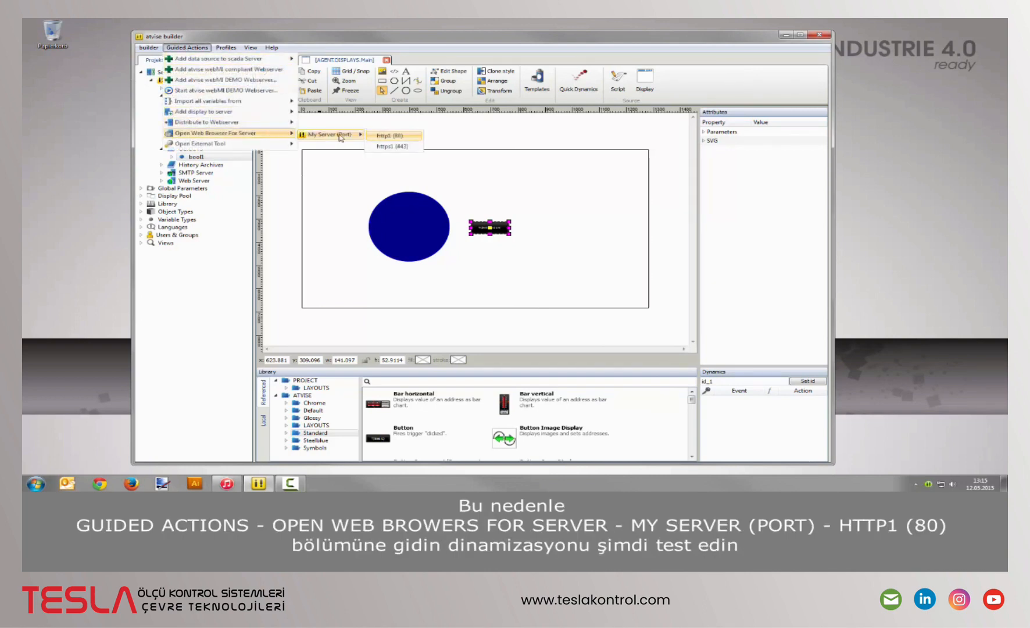
left_click(389, 138)
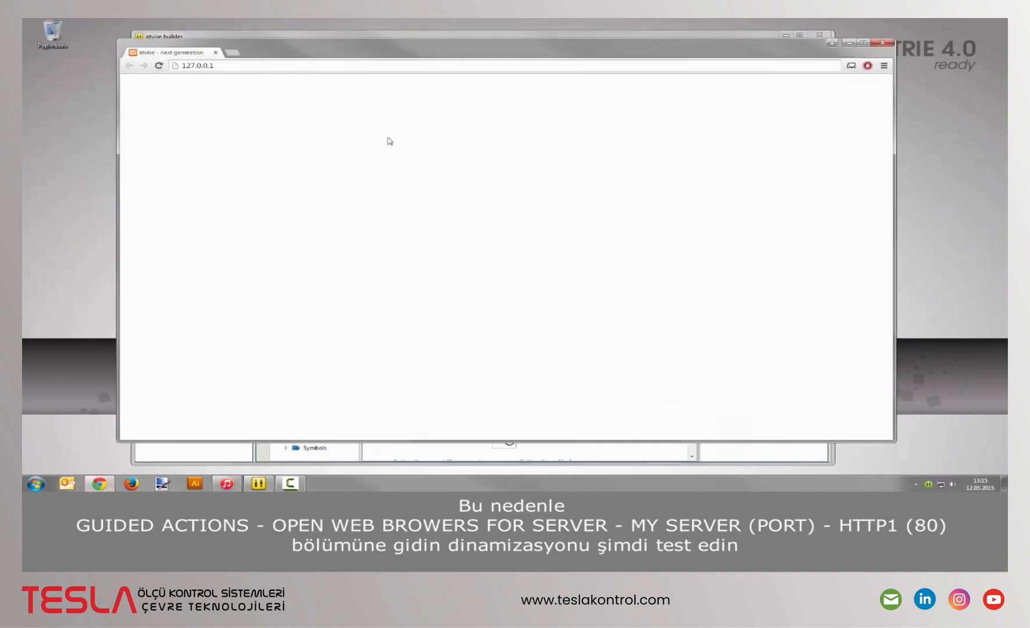
- Toggle the switch button several times to test the circle's color change, and return to atvise builder
left_click(546, 287)
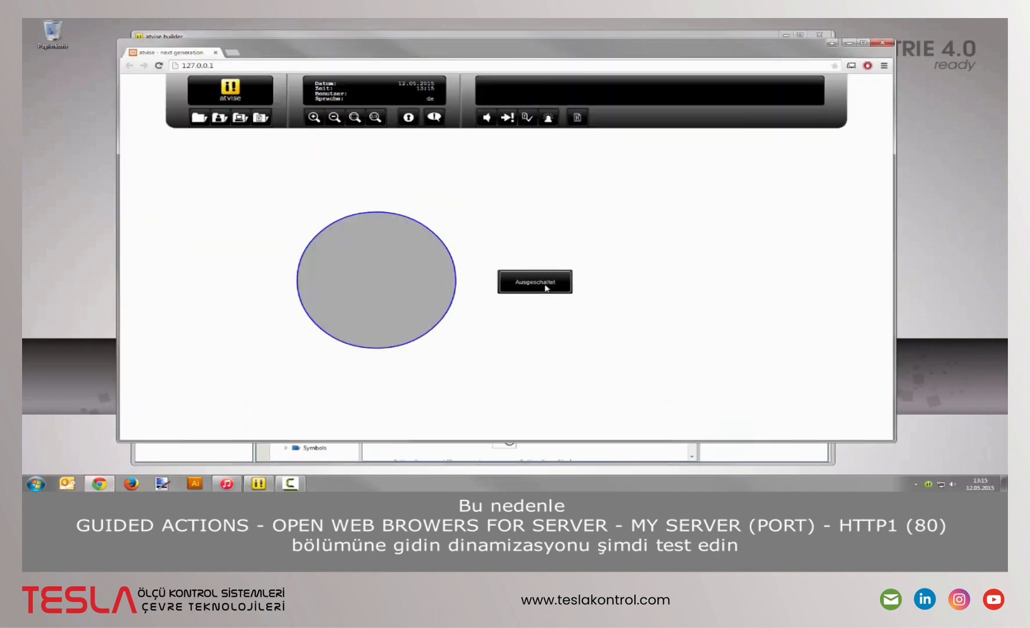
left_click(545, 287)
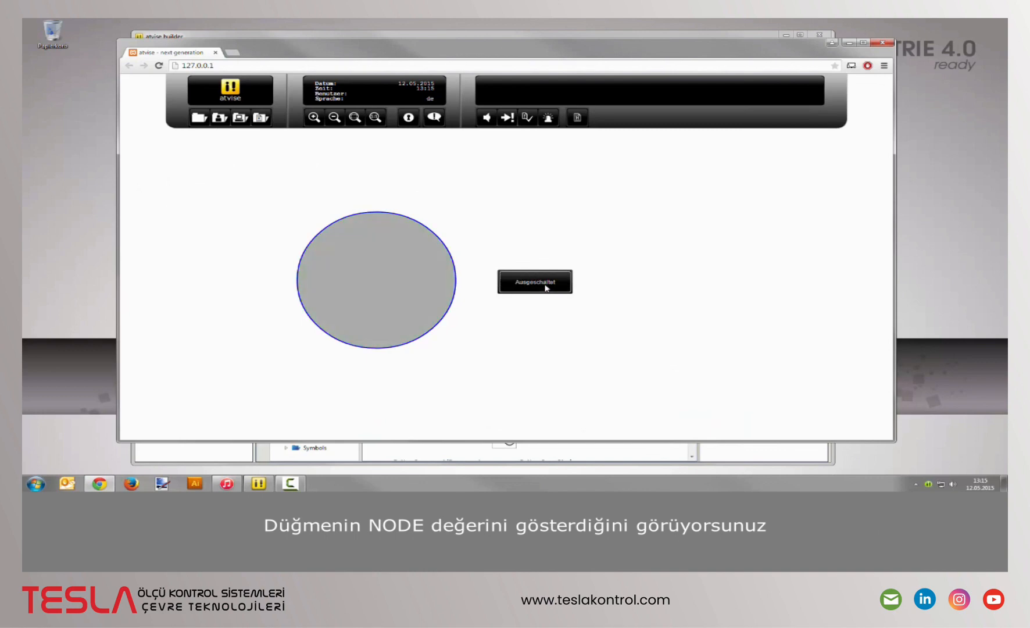
left_click(546, 287)
left_click(546, 287)
left_click(547, 287)
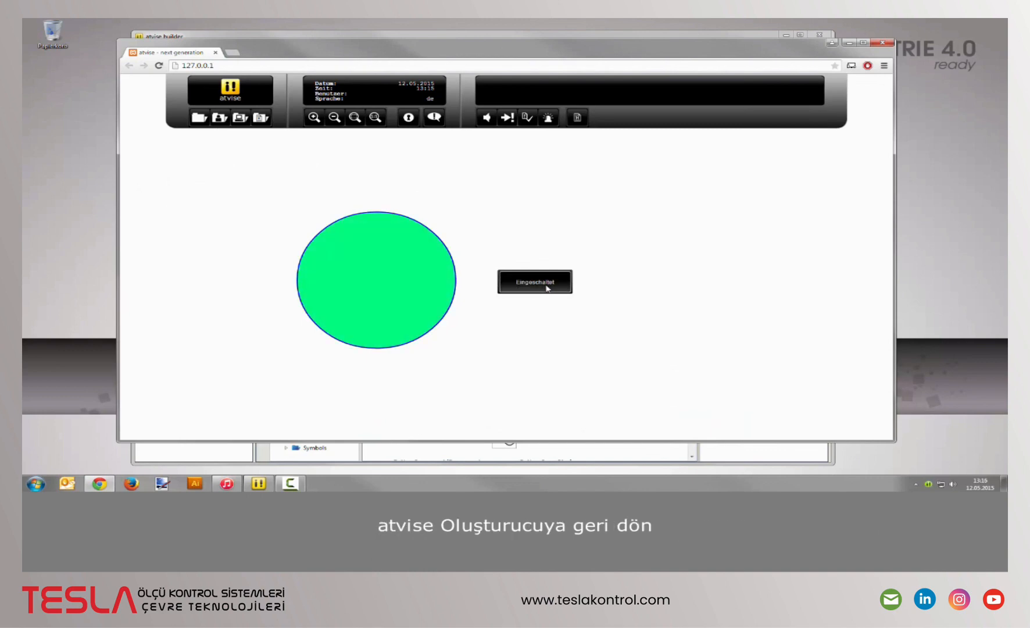
left_click(412, 39)
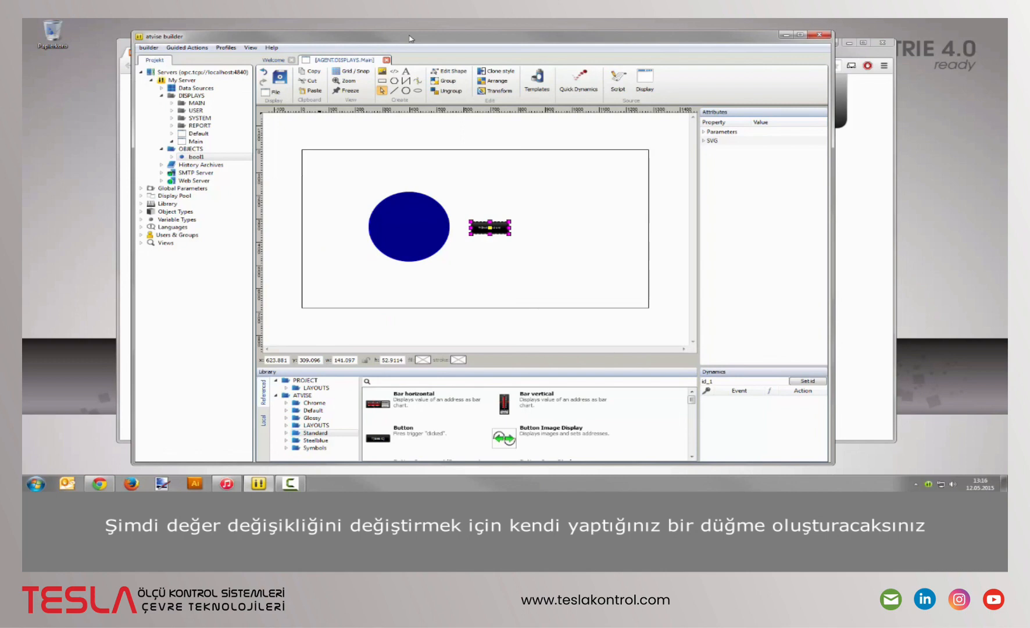
- Draw a rectangle about 155 by 64 just above the switch button and start a simple dynamic for it
left_click(381, 81)
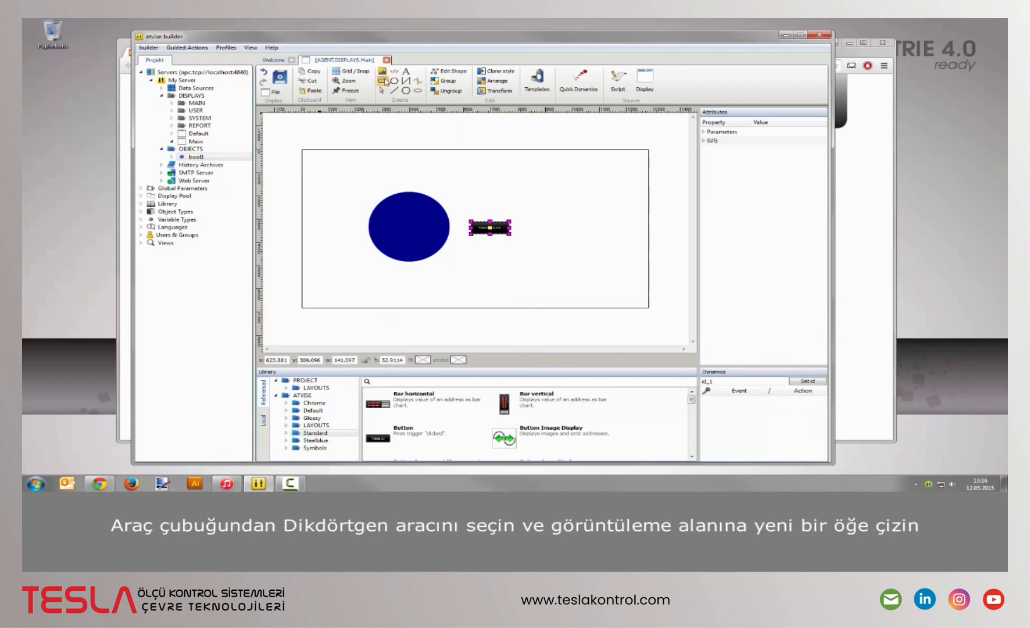
left_click_drag(468, 197, 511, 213)
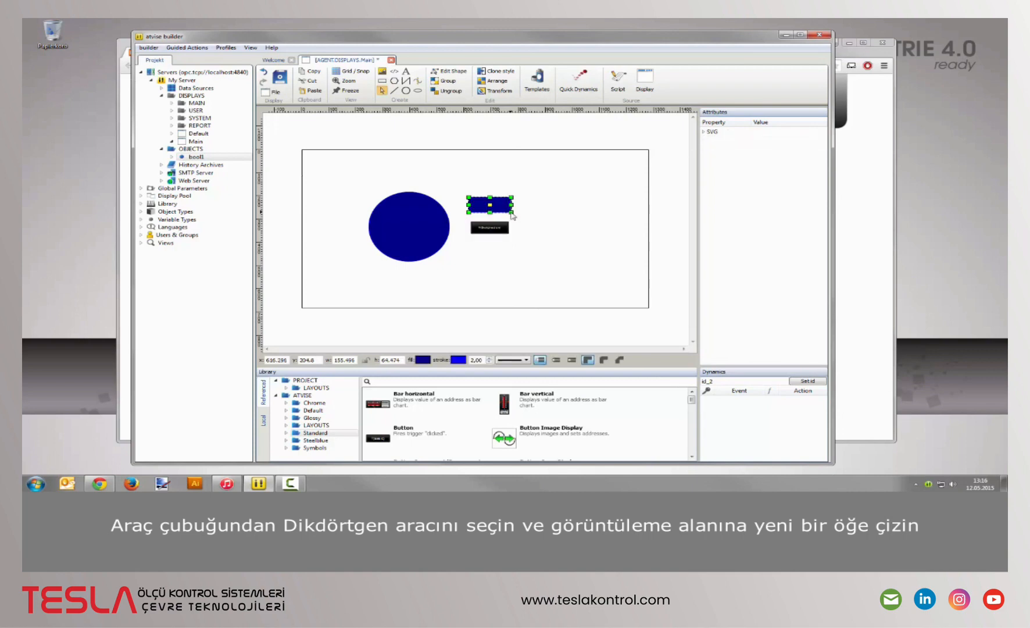
right_click(502, 207)
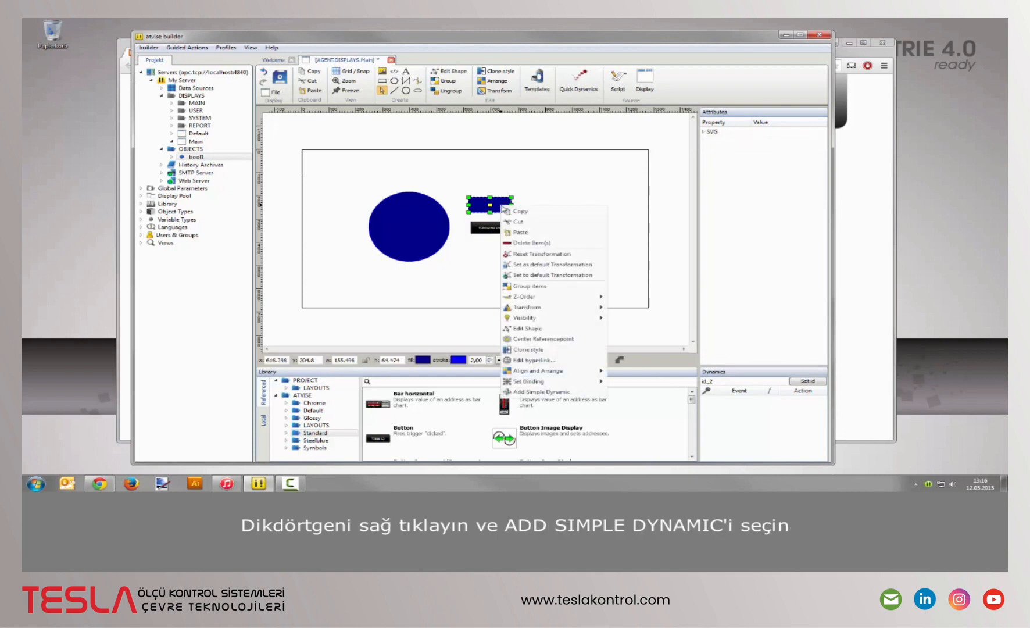
left_click(551, 392)
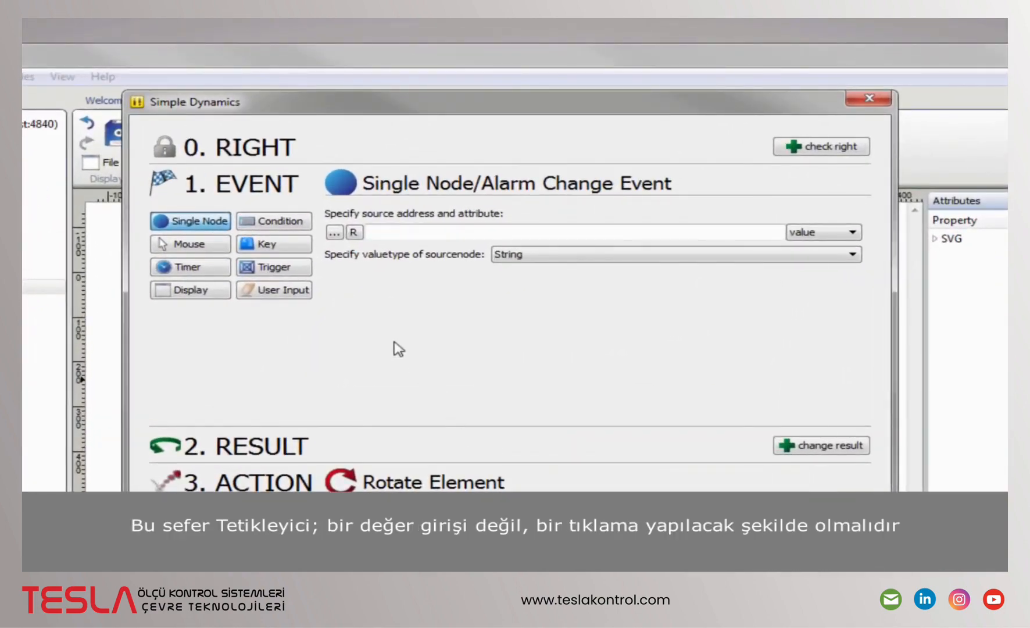
- Make a mouse click the dynamic's event and take its result value from the node AGENT.OBJECTS.bool1
left_click(194, 246)
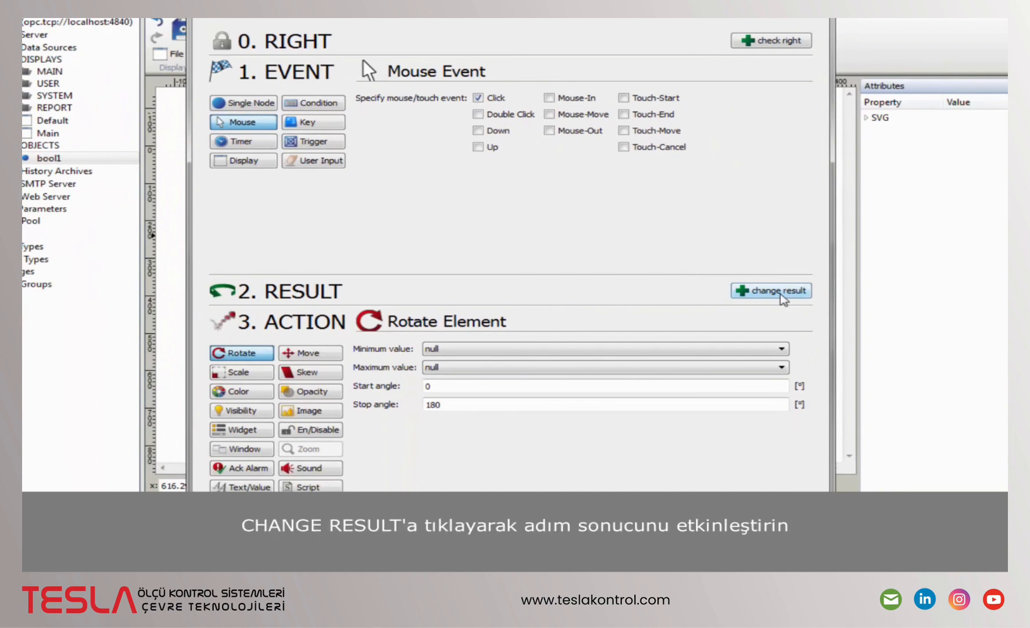
left_click(778, 291)
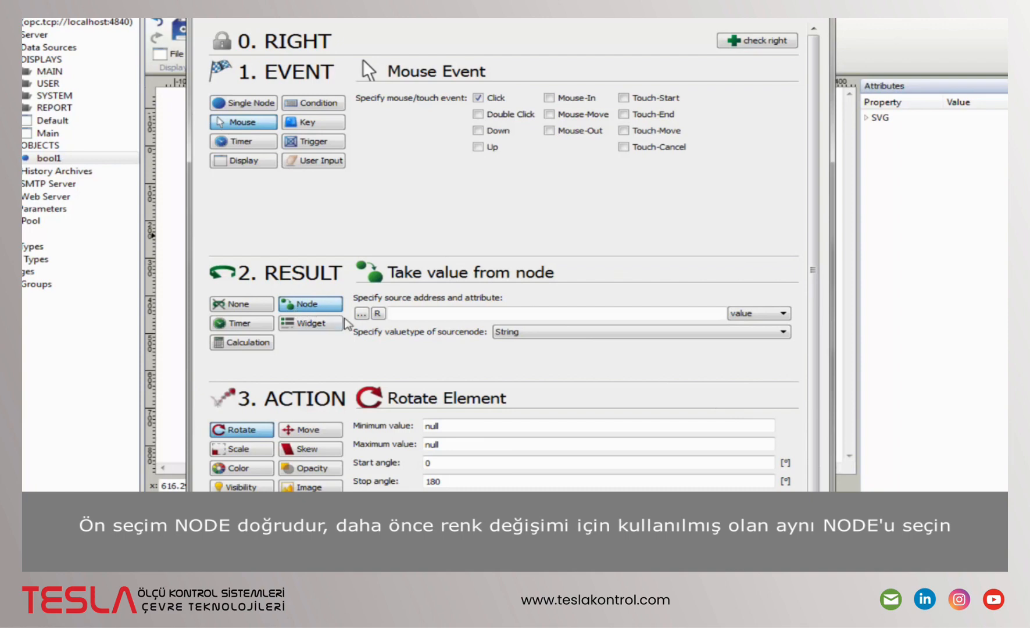
left_click(361, 314)
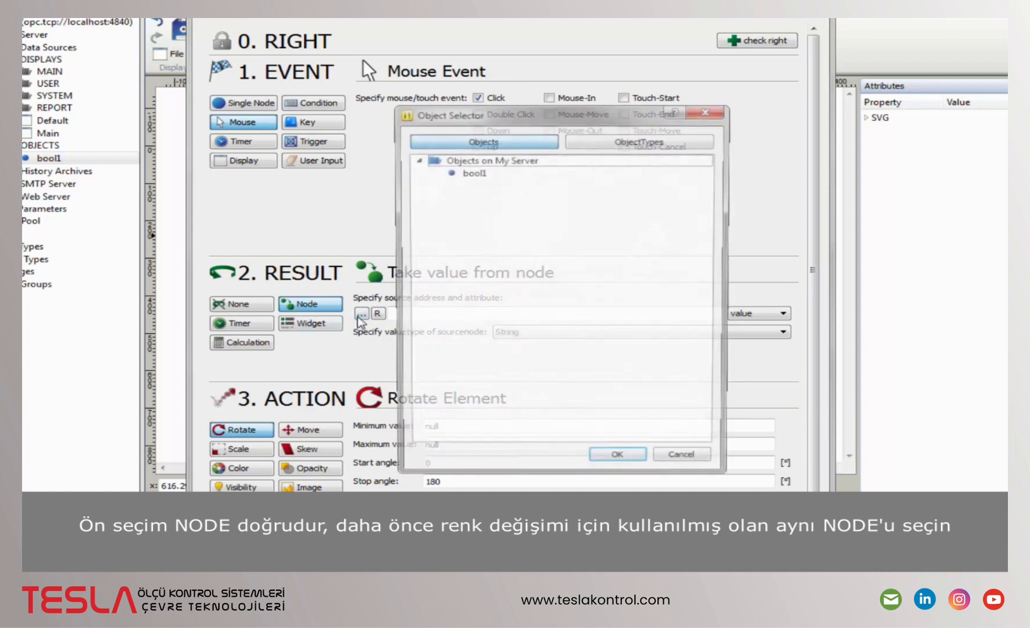
left_click(470, 172)
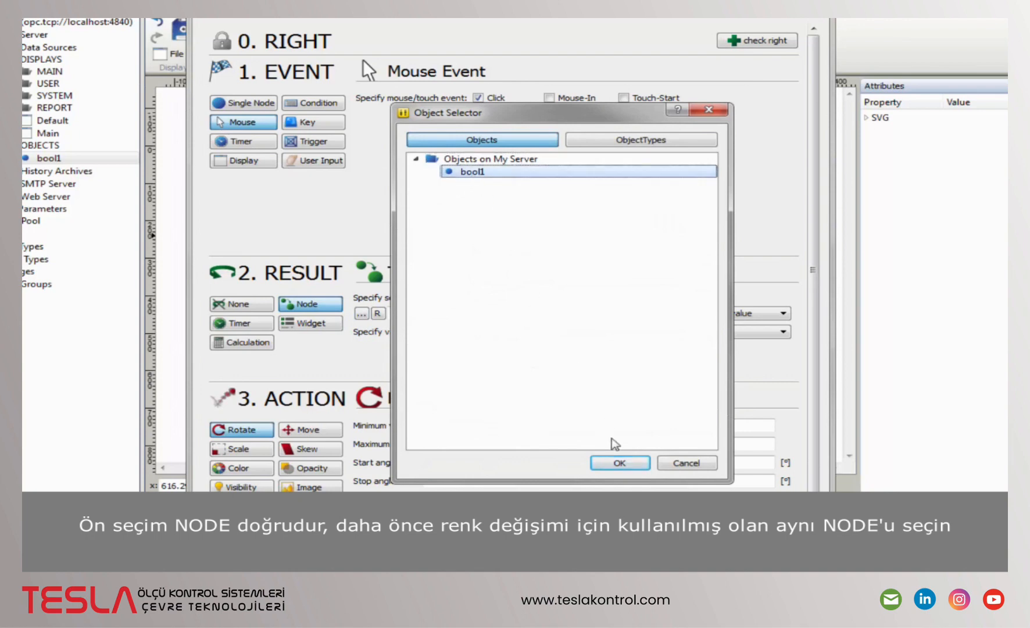
left_click(617, 462)
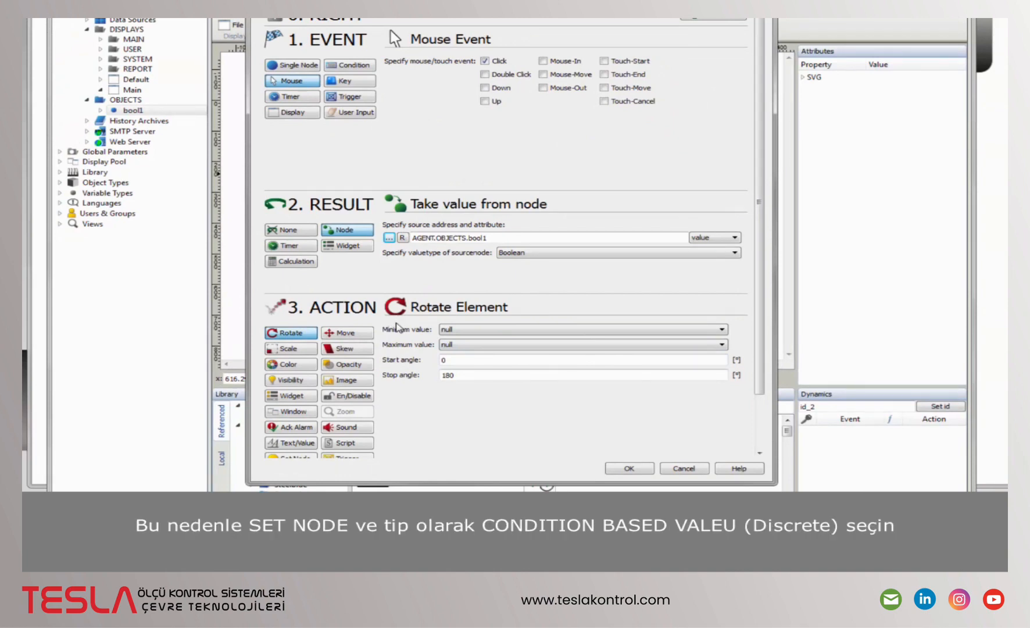
- Use the Set Node action with Condition based value (Discrete), writing false to AGENT.OBJECTS.bool1 when the value is true
scroll(399, 325, "down", 1)
left_click(295, 412)
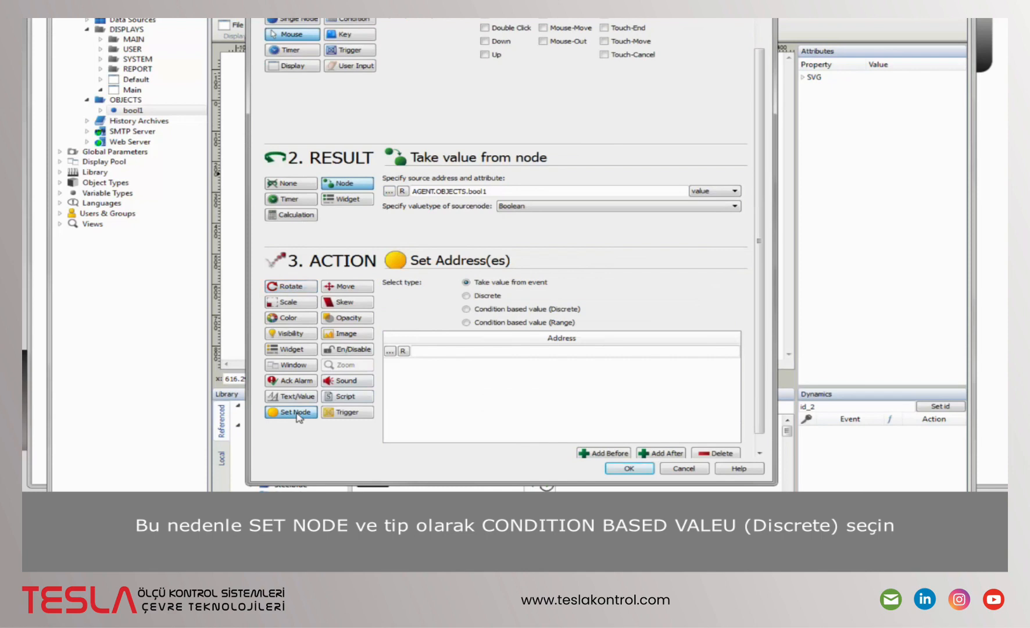
left_click(517, 310)
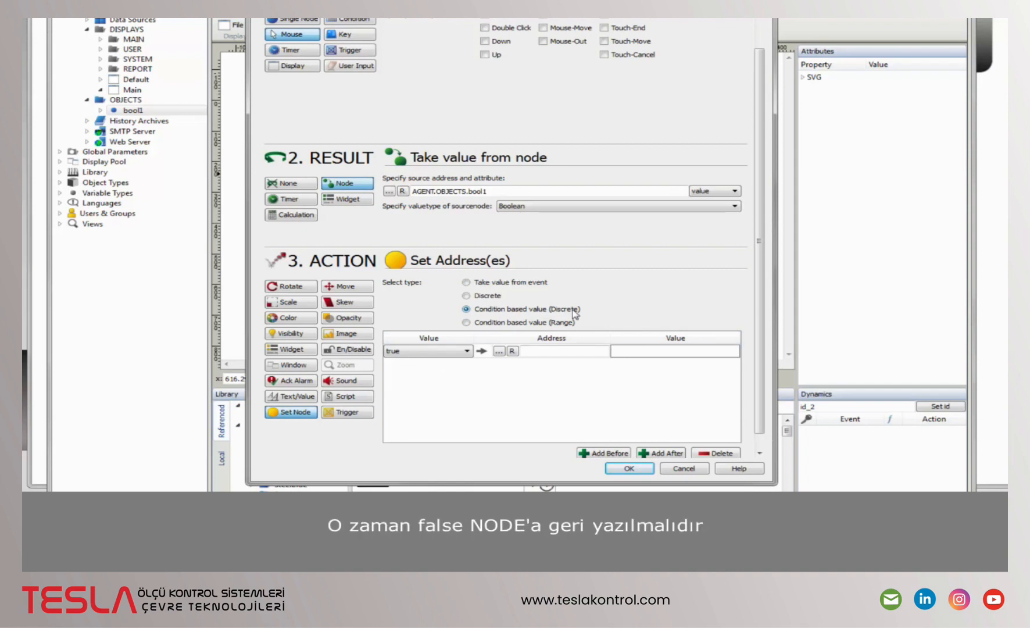
left_click(500, 351)
left_click(481, 121)
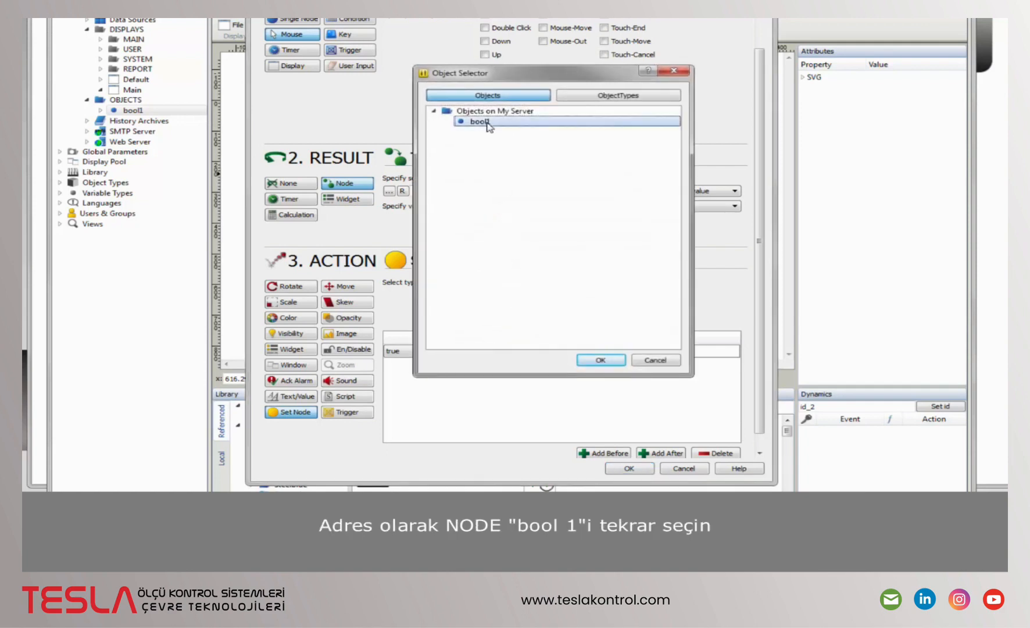
left_click(597, 359)
left_click(623, 351)
type("fa")
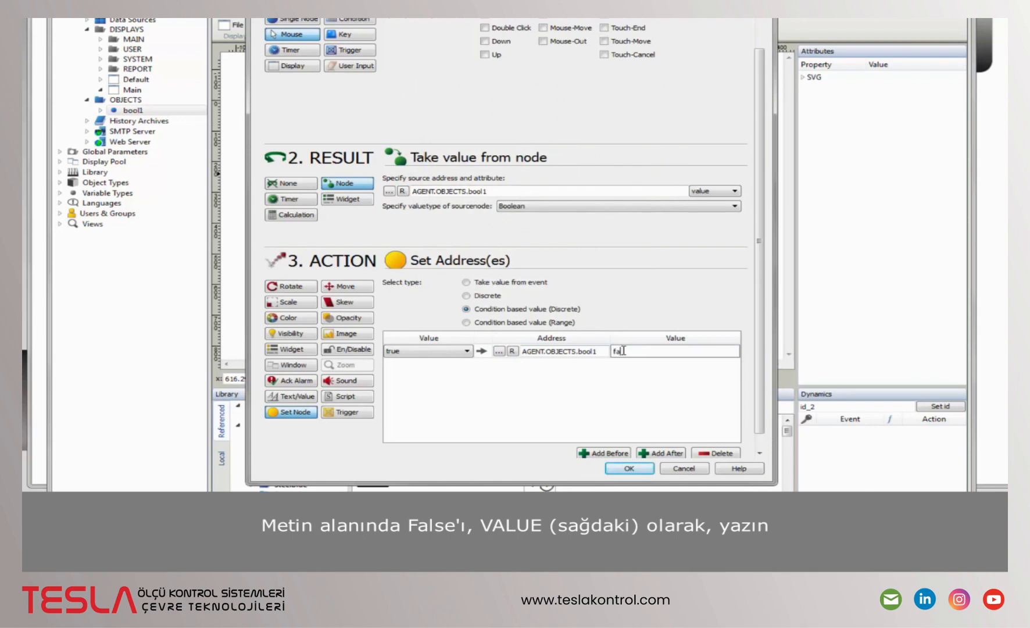
type("lse")
- Add a second condition that writes true to AGENT.OBJECTS.bool1 when the value is false, and accept the dynamic
left_click(661, 453)
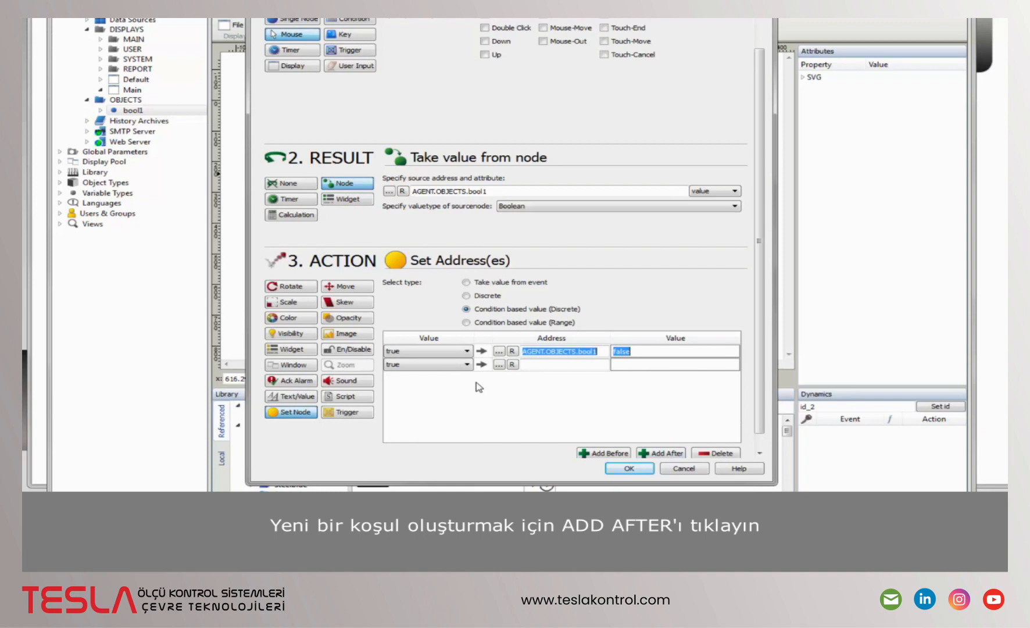
left_click(465, 365)
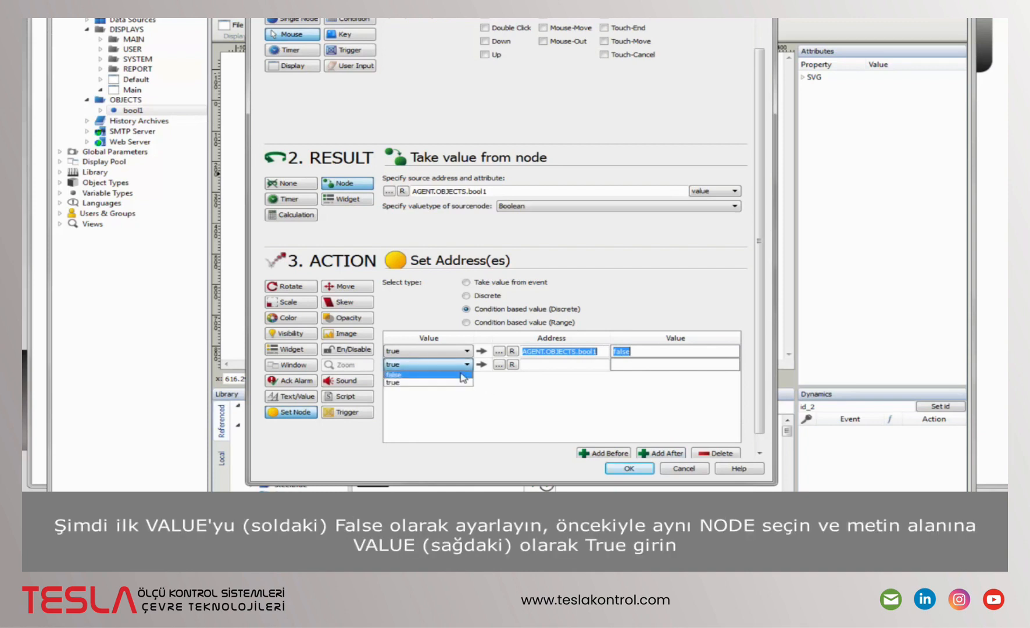
left_click(464, 375)
left_click(499, 364)
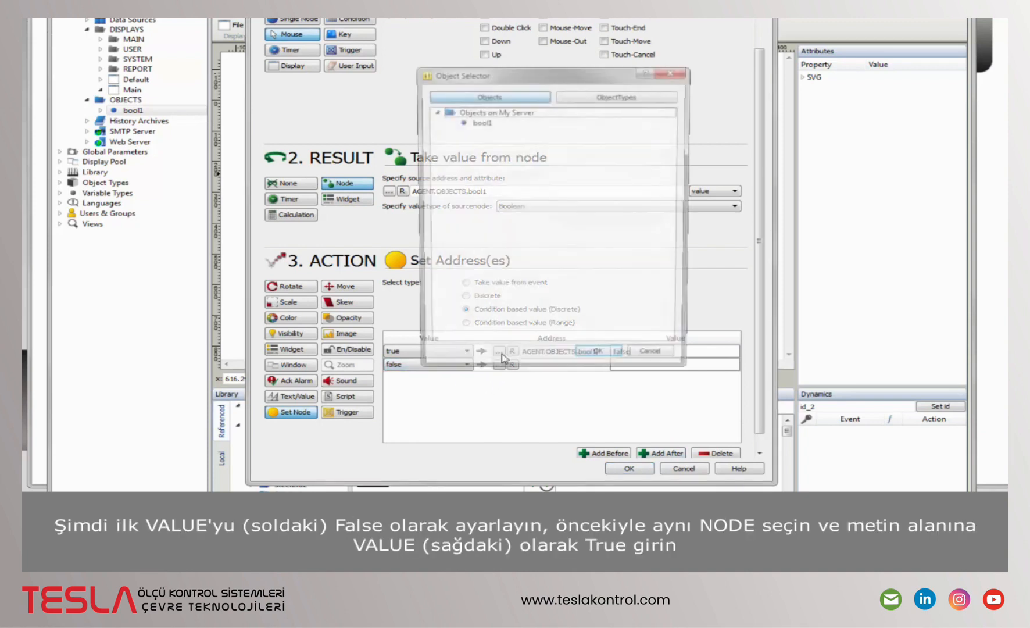
left_click(481, 122)
left_click(599, 359)
left_click(645, 366)
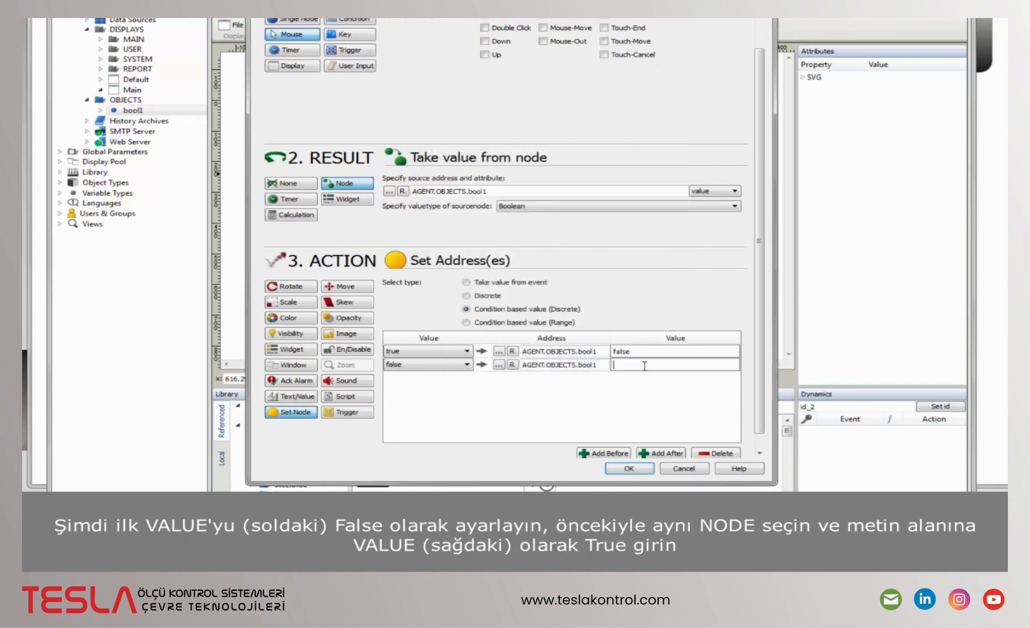
type("true")
left_click(629, 469)
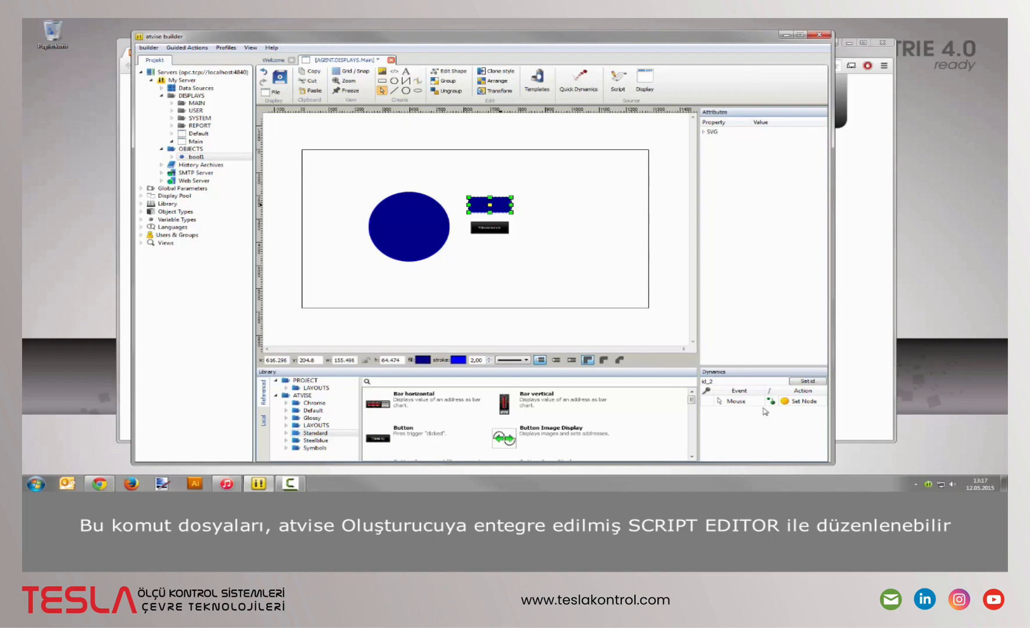
- Examine the display's script blocks for the circle's color change and the rectangle's click event, and close the Script Editor
left_click(616, 85)
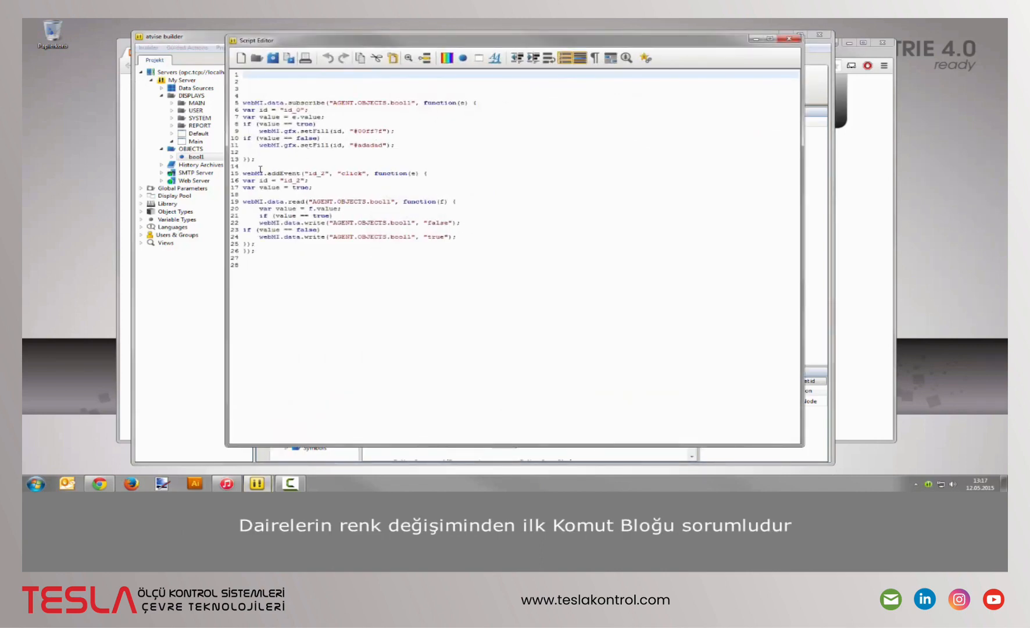
left_click_drag(256, 160, 242, 103)
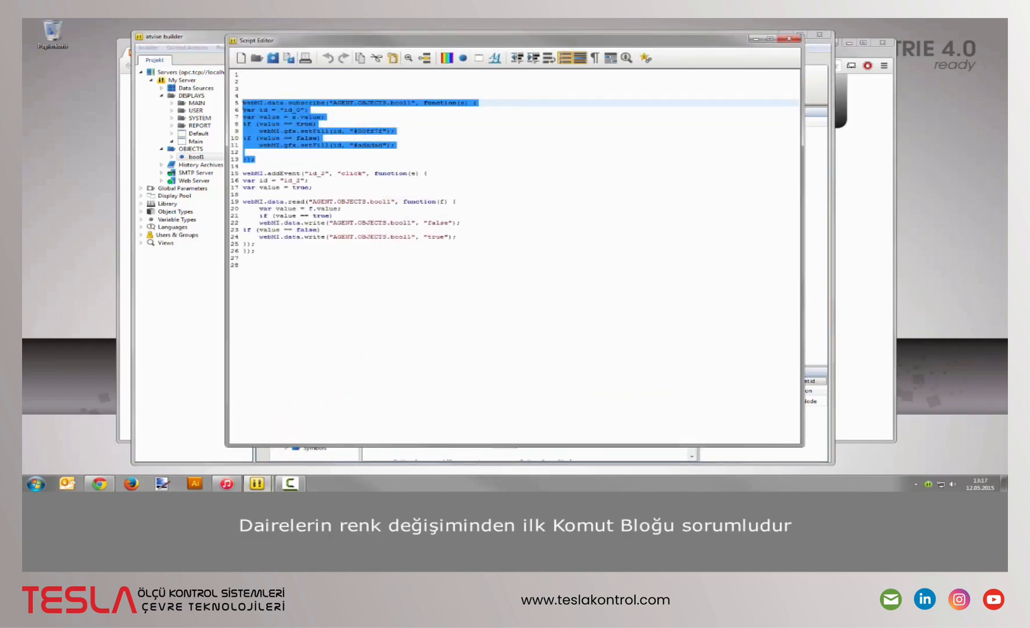
left_click(266, 167)
left_click_drag(266, 253, 242, 175)
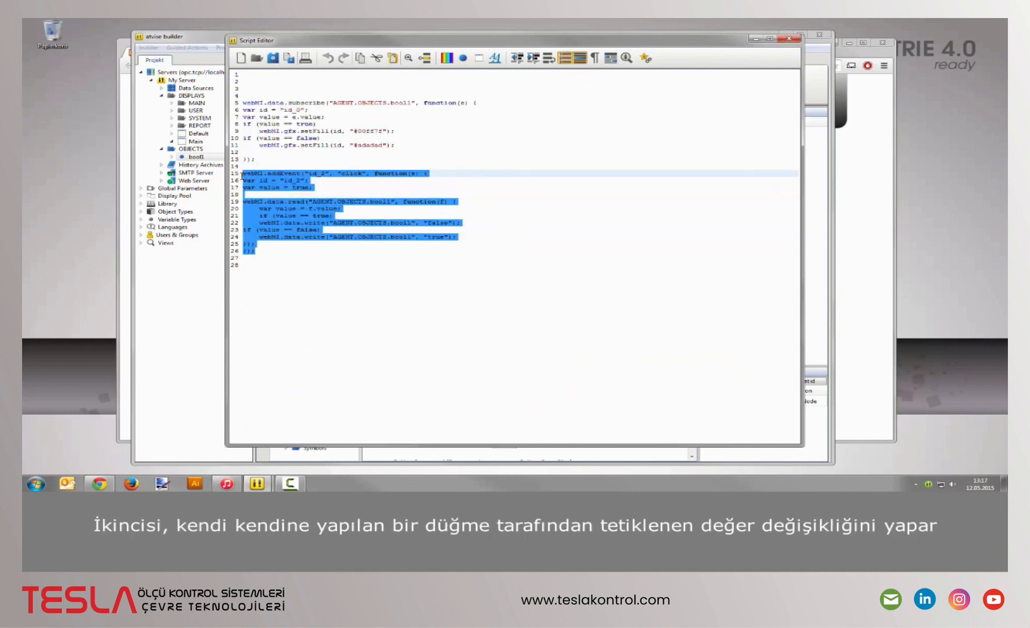
left_click(298, 264)
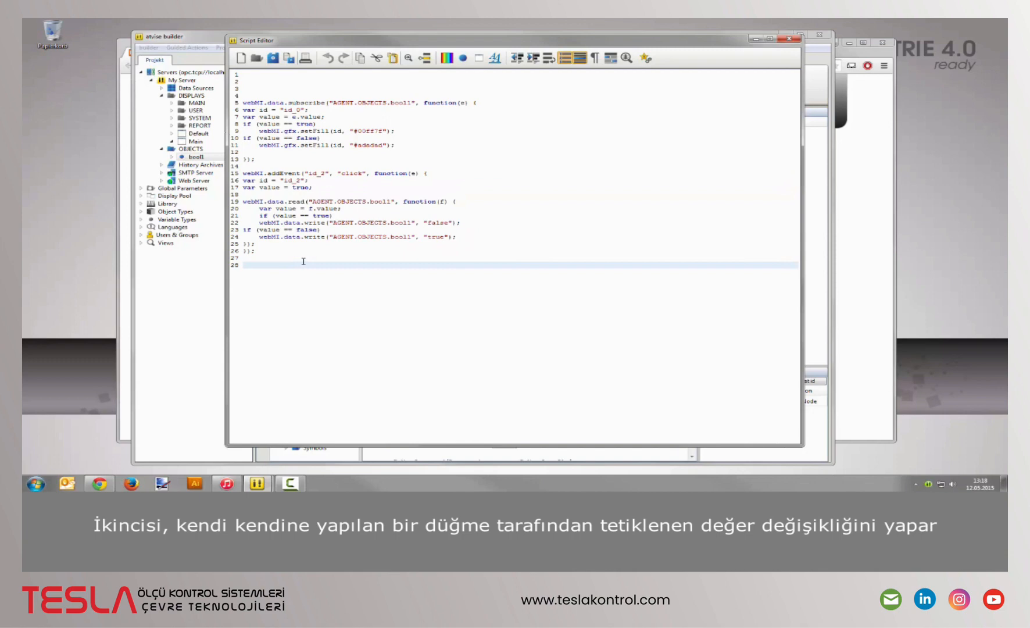
left_click(273, 59)
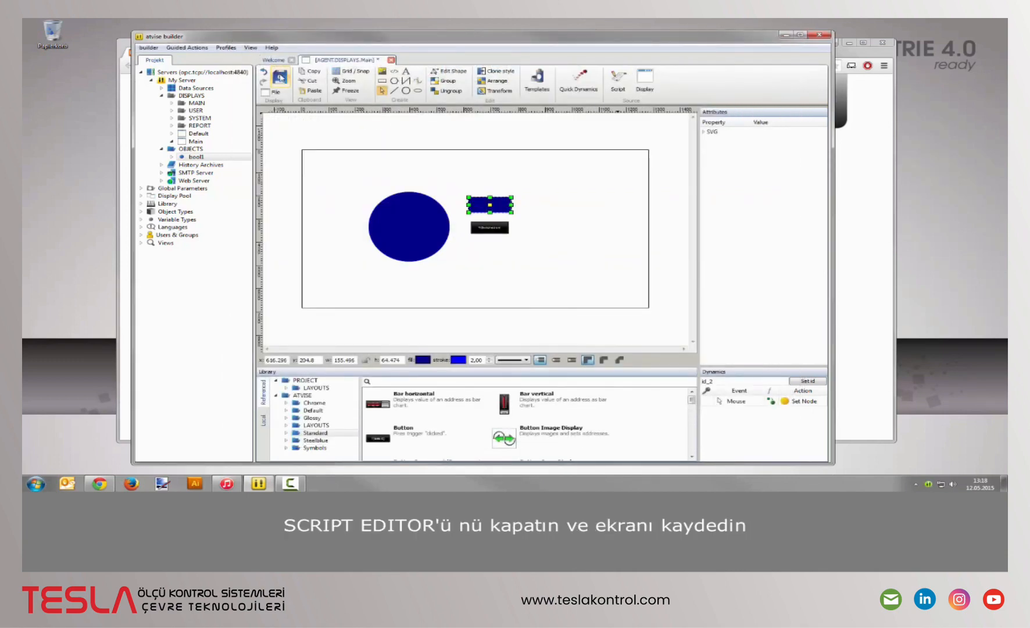
- Save the display, switch to the web browser and reload the visualization page
left_click(281, 81)
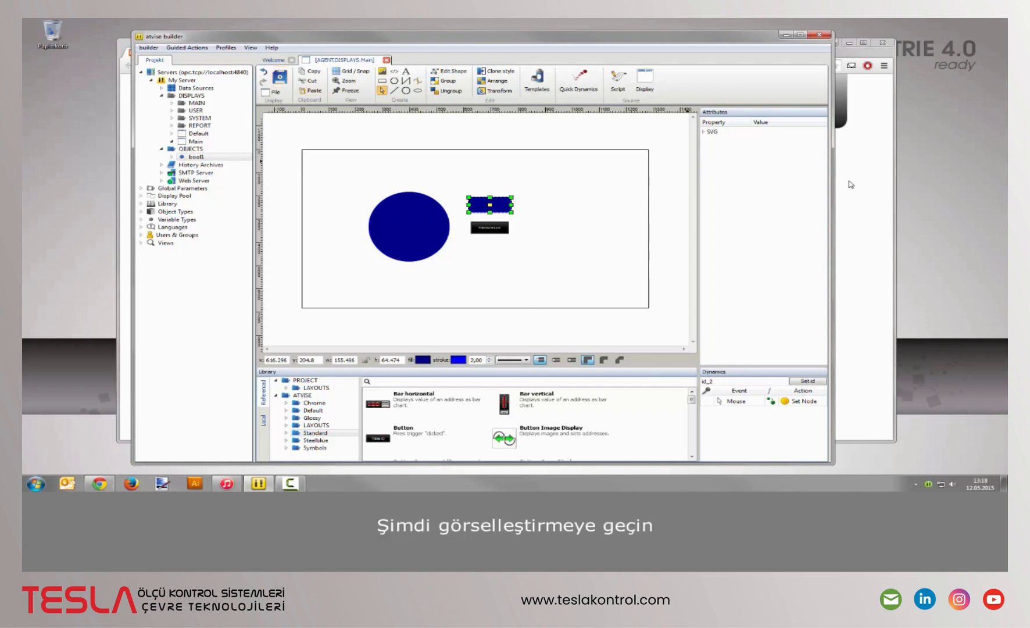
left_click(868, 185)
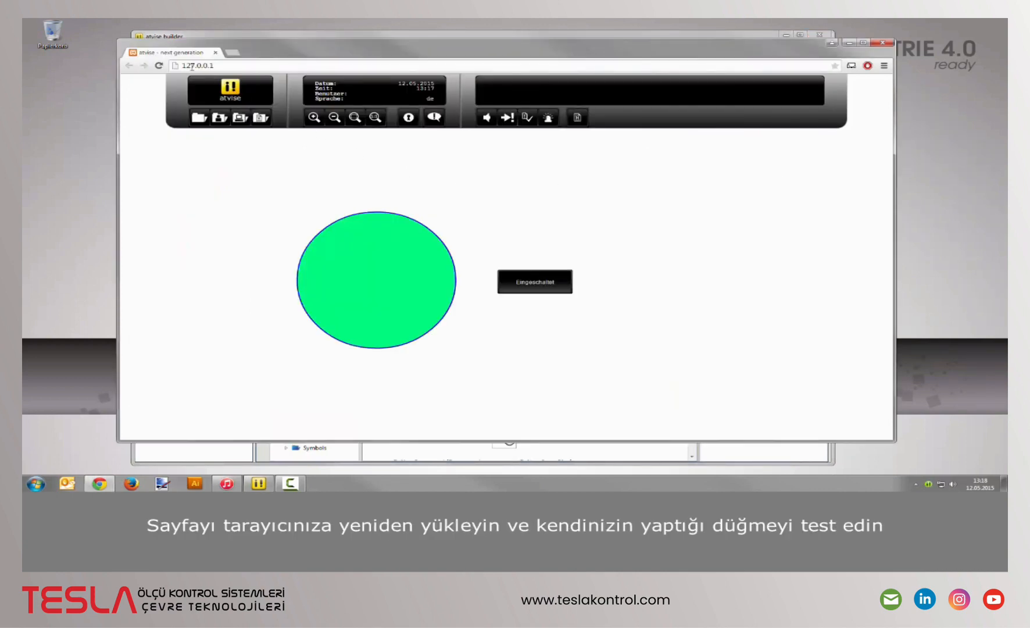
left_click(158, 65)
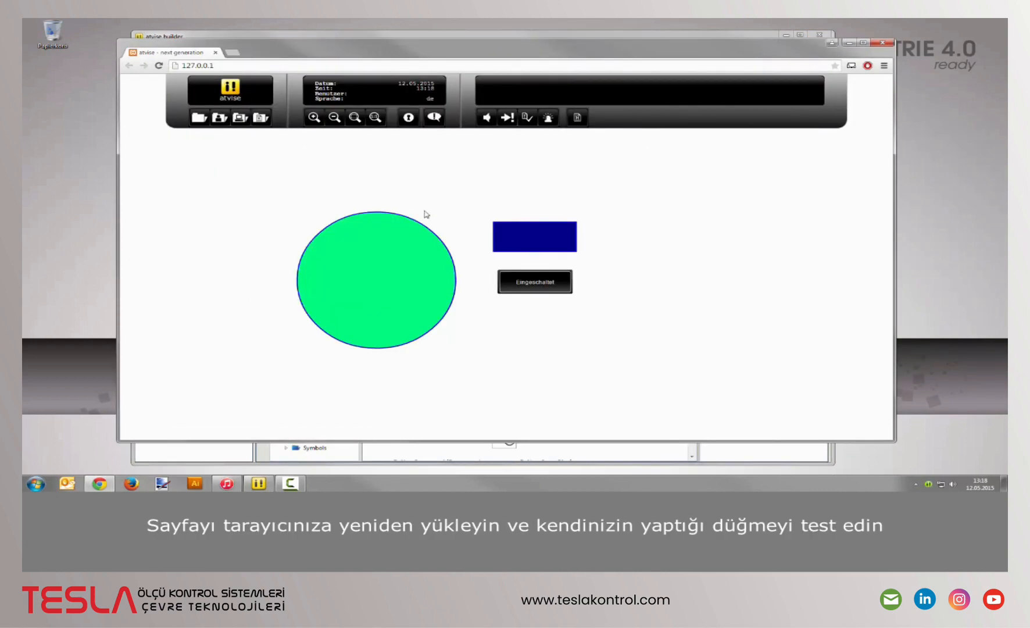
- Toggle the node value several times with the blue rectangle to test the circle's color change
left_click(557, 241)
left_click(556, 241)
left_click(556, 241)
left_click(557, 241)
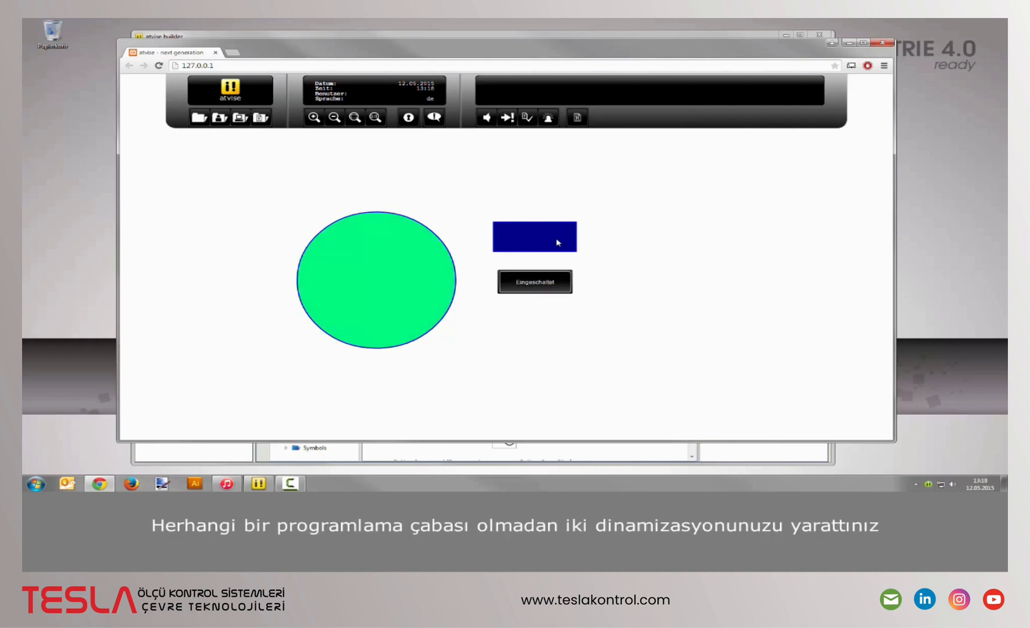